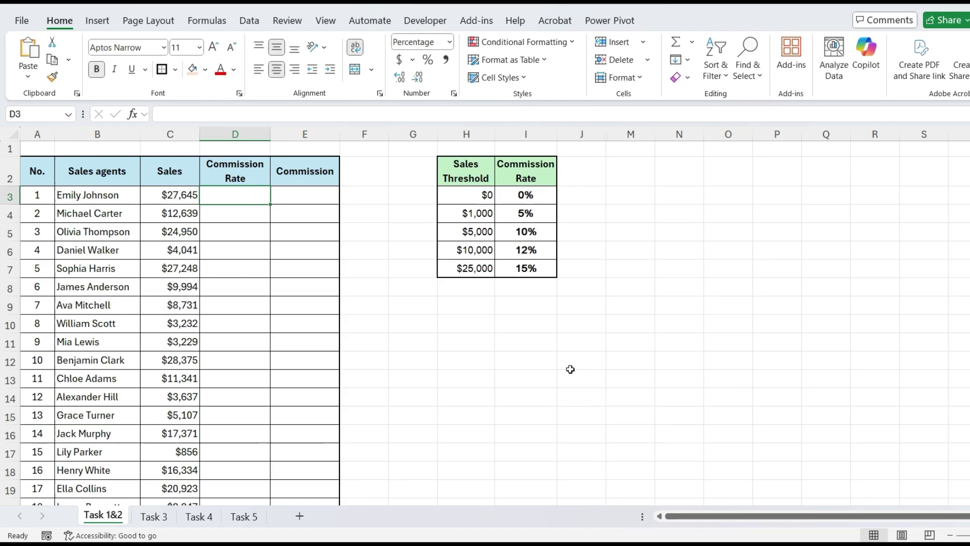
Step: Enter =XLOOKUP(C3,$H$3:$H$7,$I$3:$I$7,,-1) in D3 to fetch the first agent's commission rate
type("=XLOO")
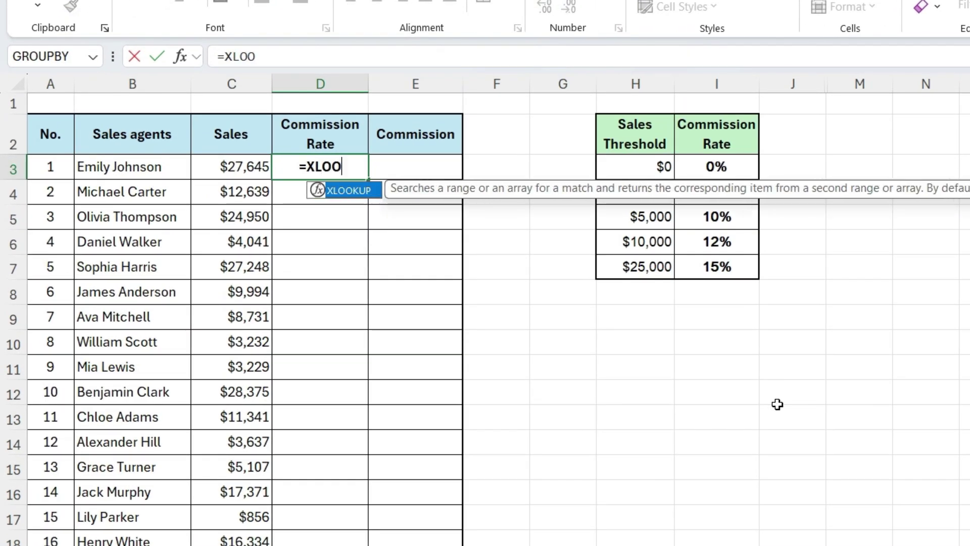
type("KUP(")
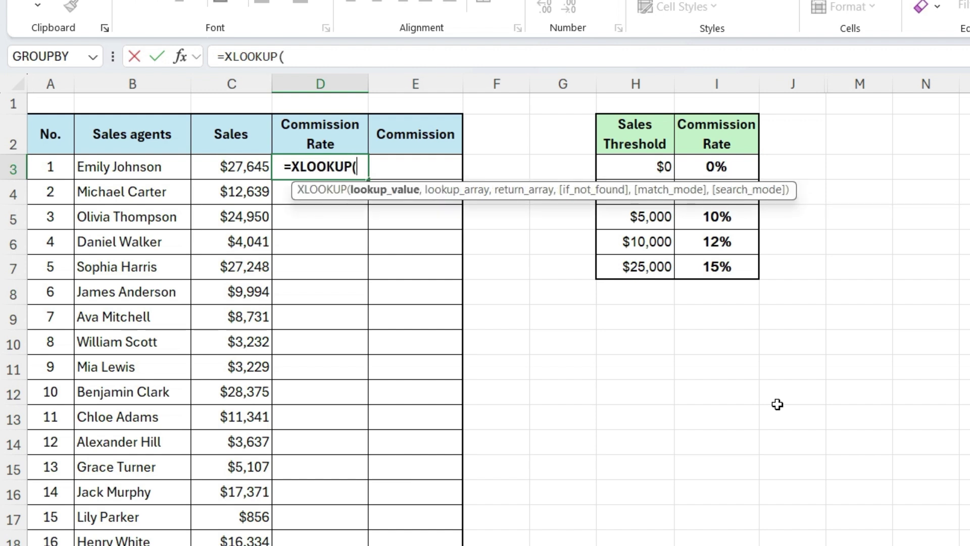
left_click(216, 172)
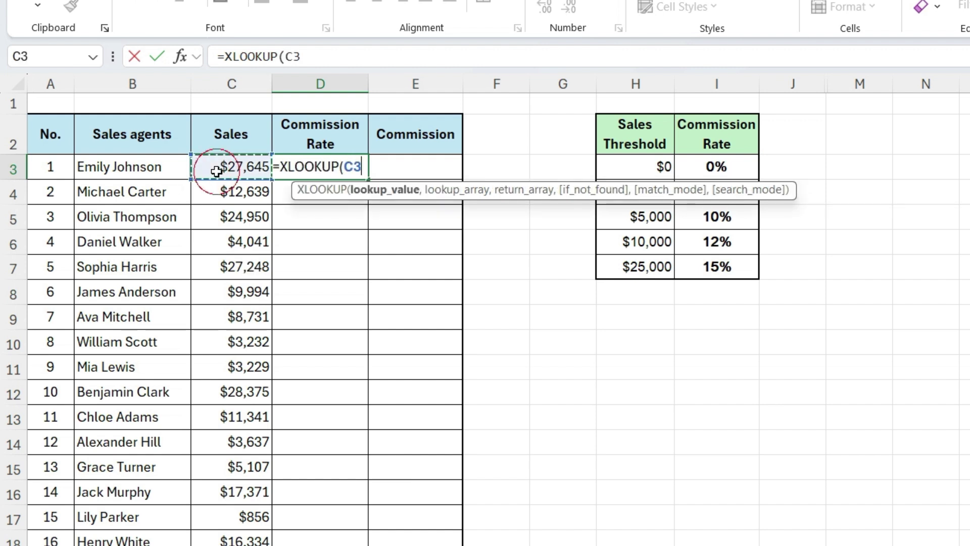
type(",")
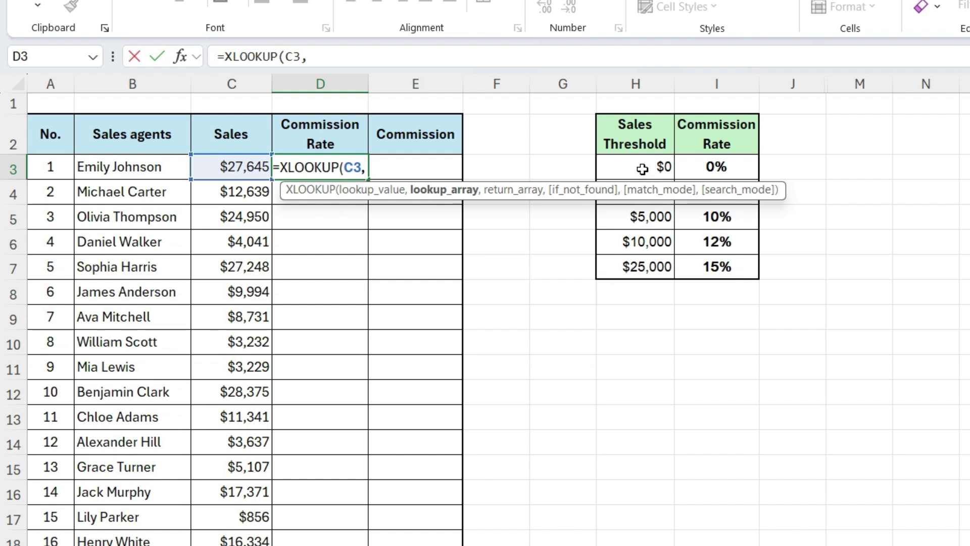
left_click_drag(641, 164, 646, 258)
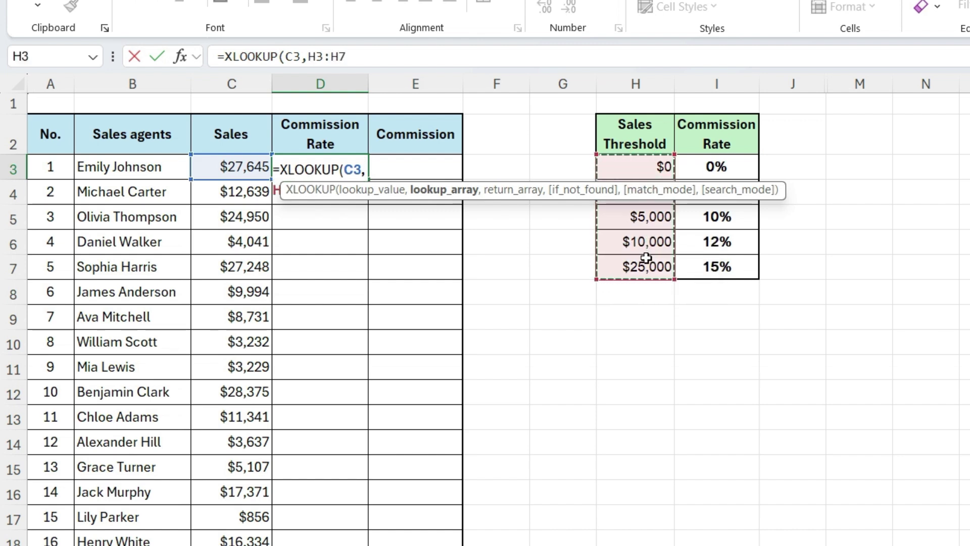
key("F4")
type(",")
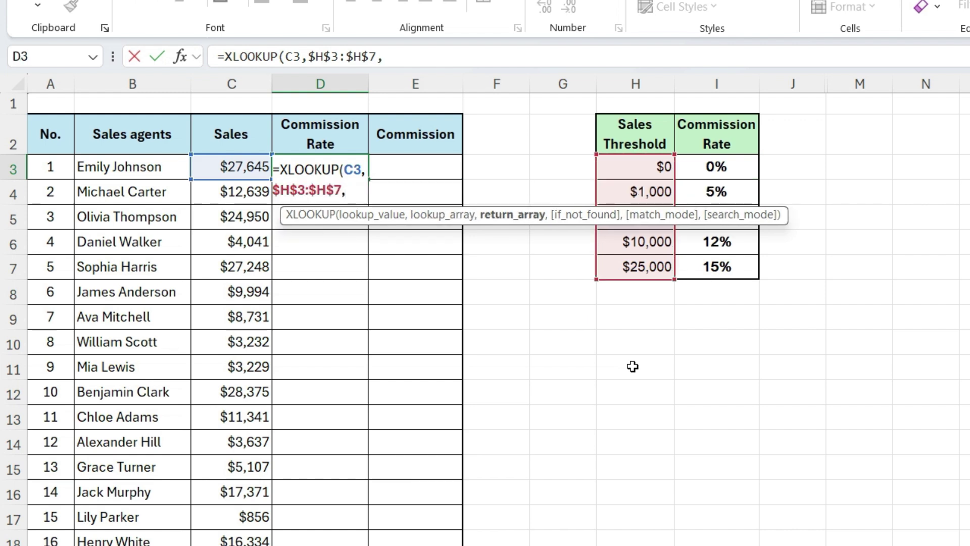
left_click(706, 169)
left_click_drag(707, 168, 715, 263)
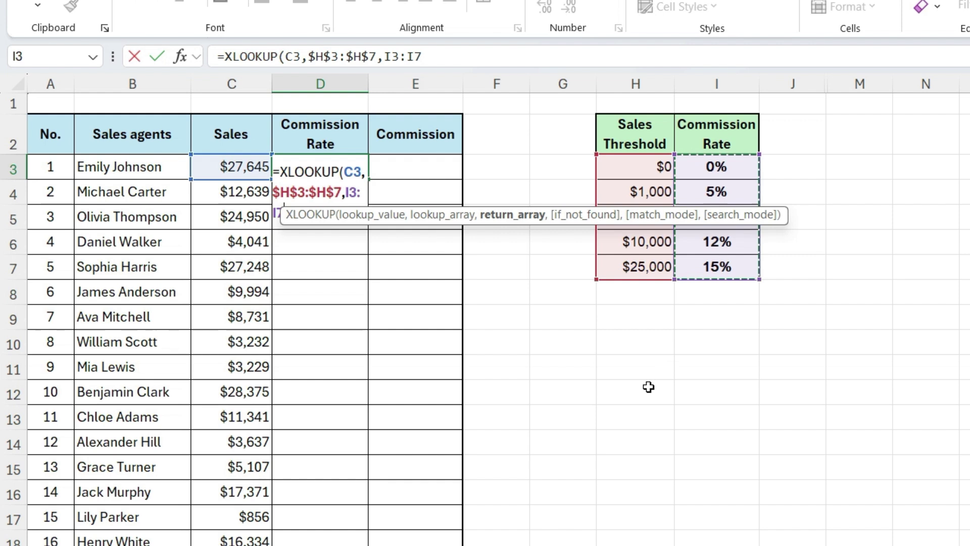
key("F4")
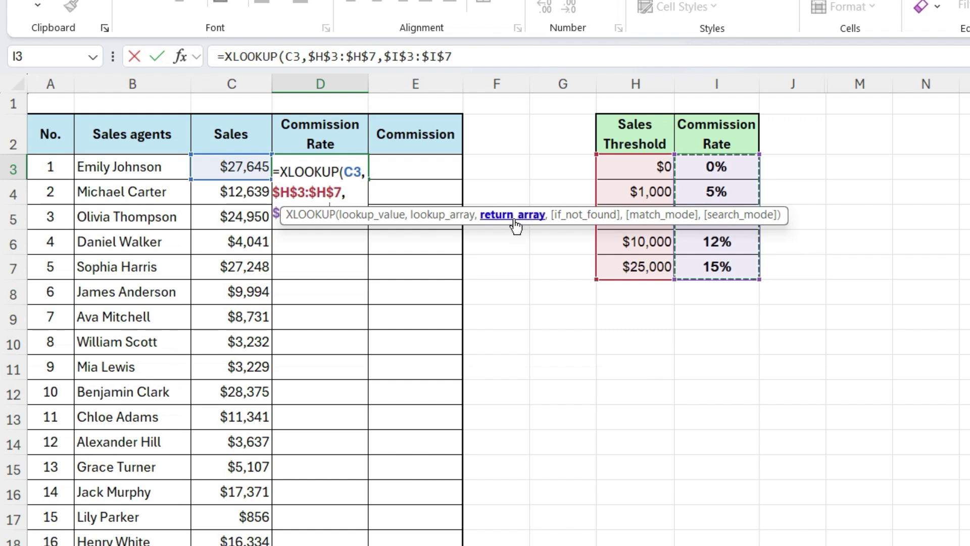
left_click_drag(516, 225, 544, 348)
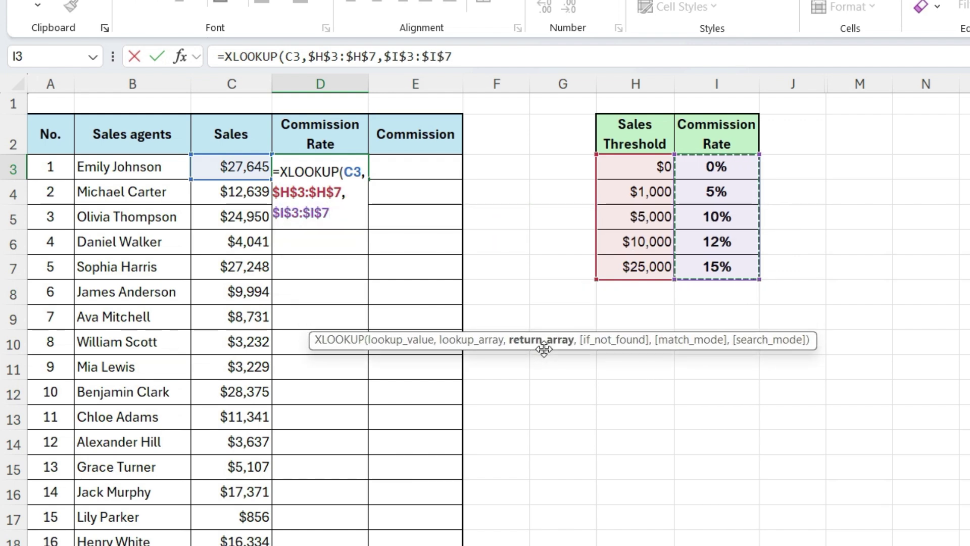
type(",,")
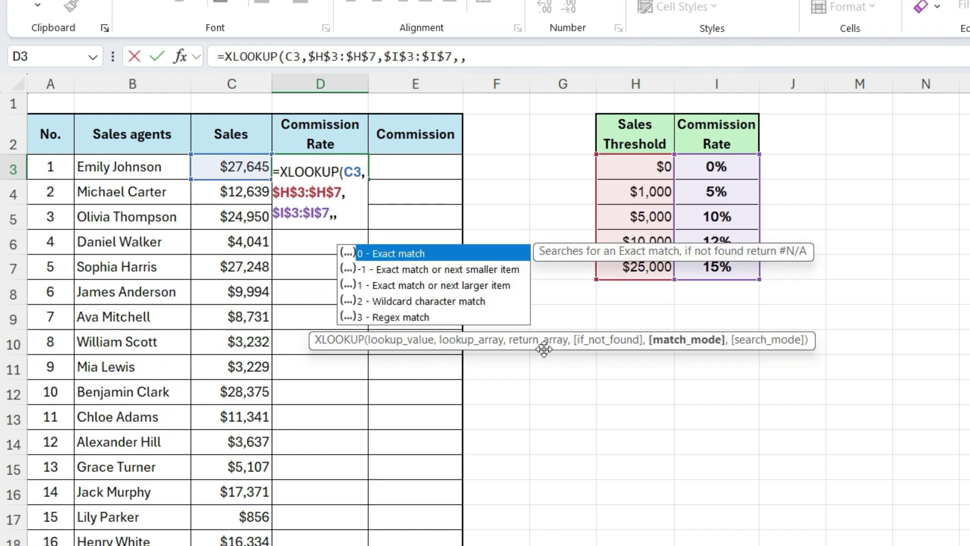
type("-1")
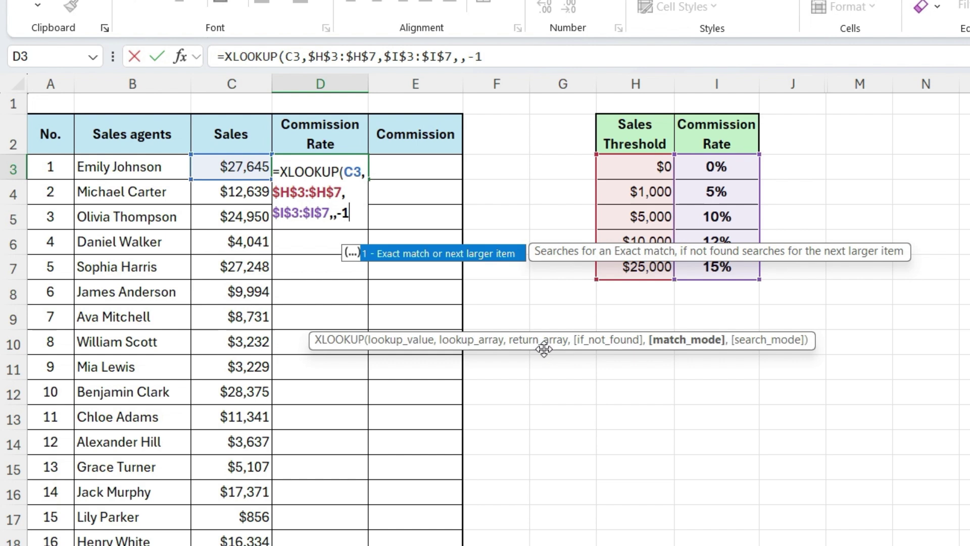
type(")")
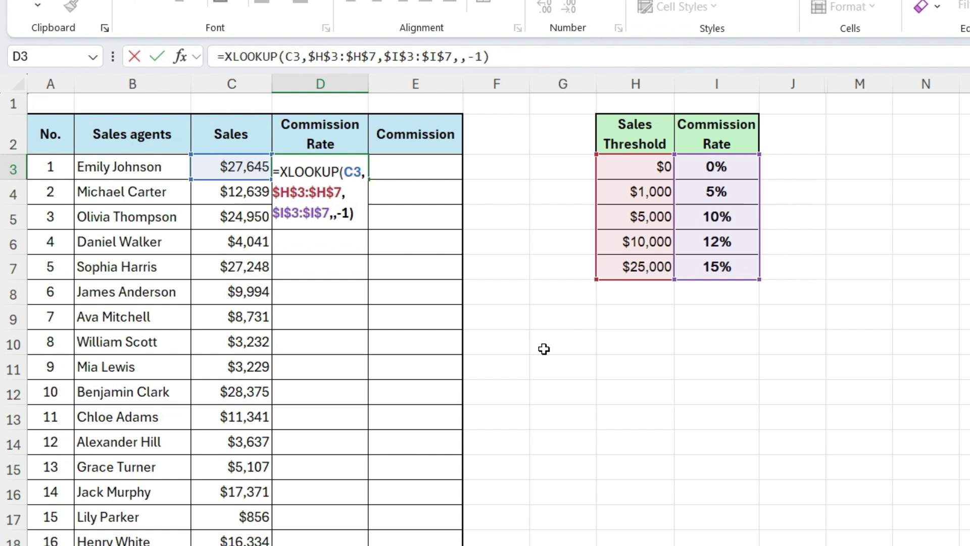
Step: Commit D3's rate formula and fill it down the Commission Rate column
key("Return")
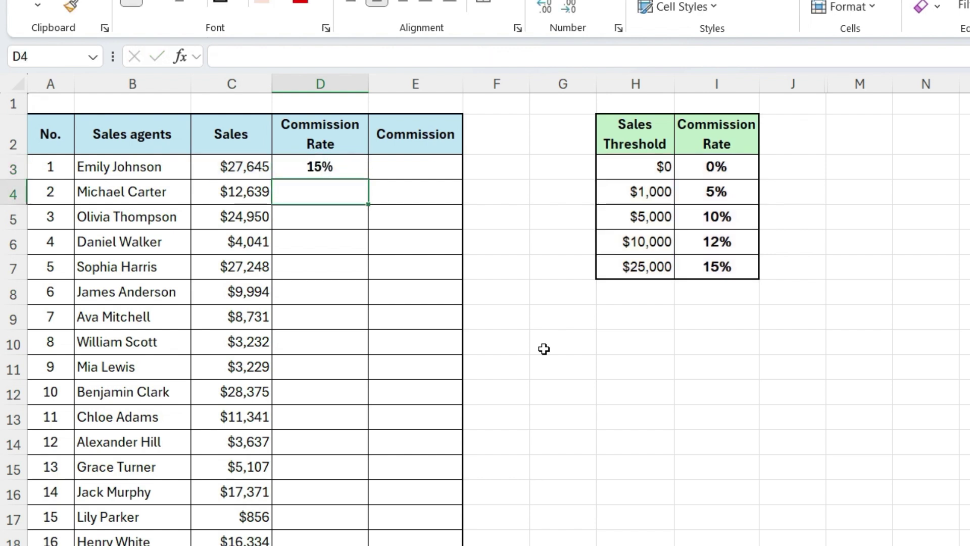
left_click(350, 166)
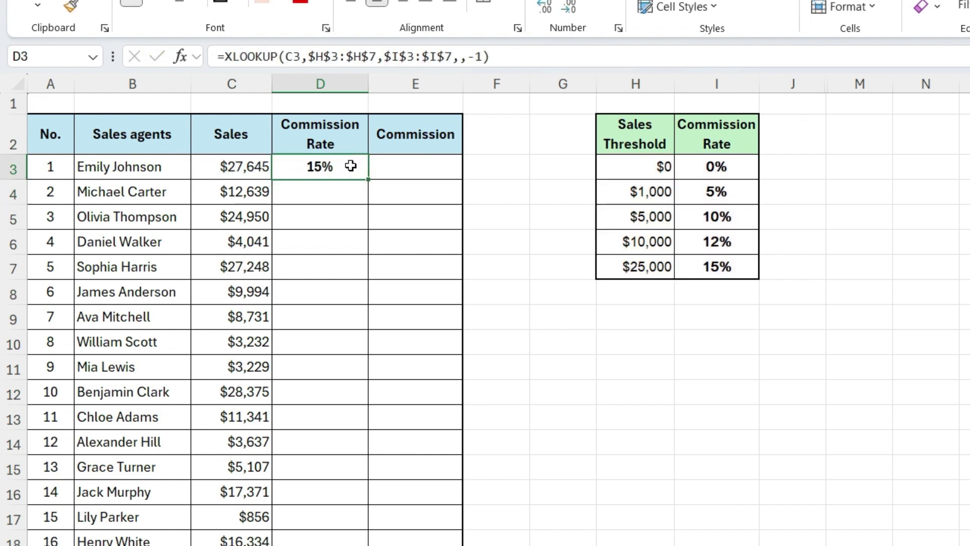
left_click(366, 186)
left_click(359, 171)
double_click(368, 180)
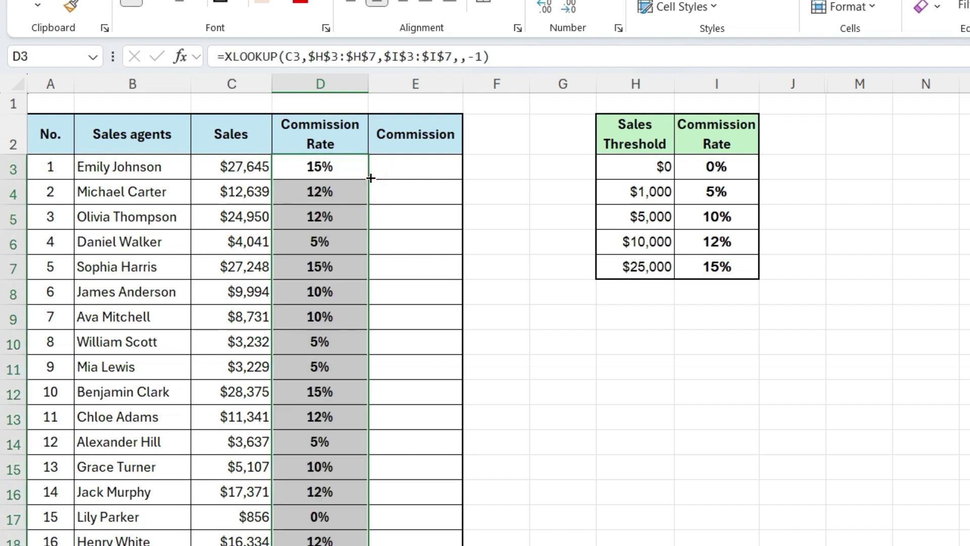
left_click(474, 260)
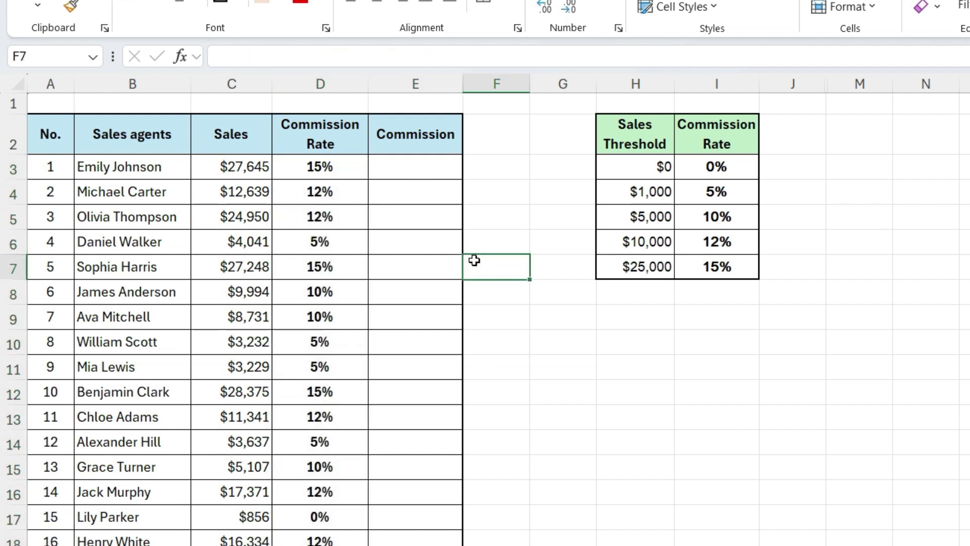
Step: Enter =C3*D3 in E3 and fill it down the Commission column
left_click(433, 173)
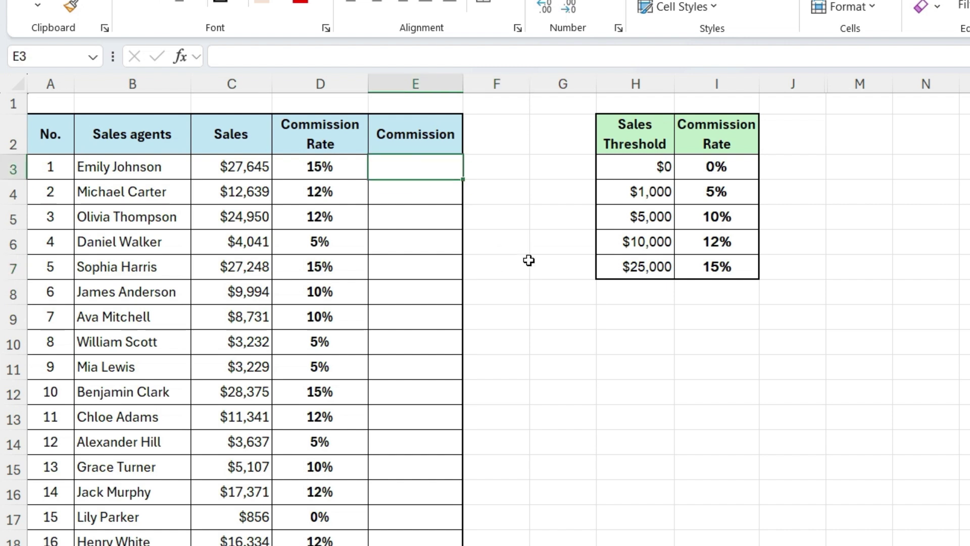
type("=")
key("Left")
key("Left")
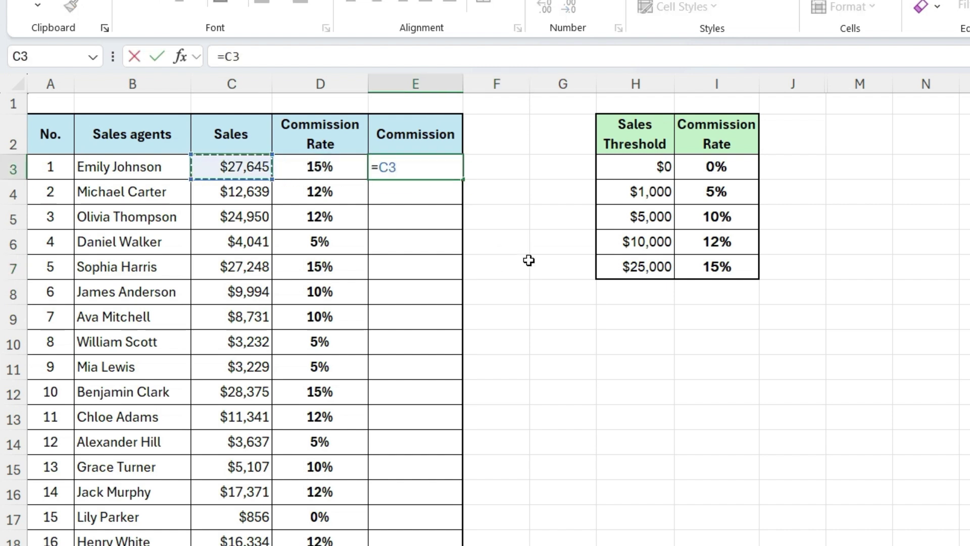
type("*")
key("Left")
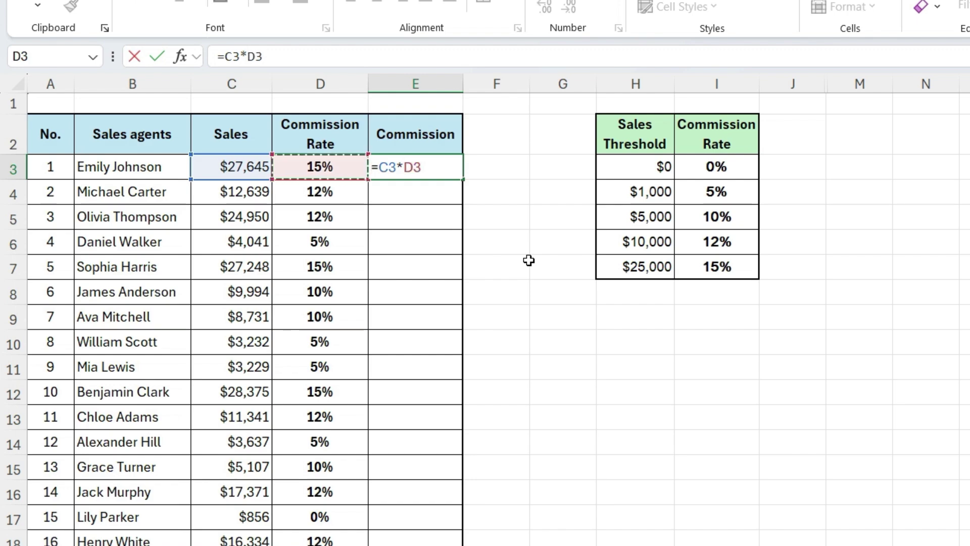
key("Return")
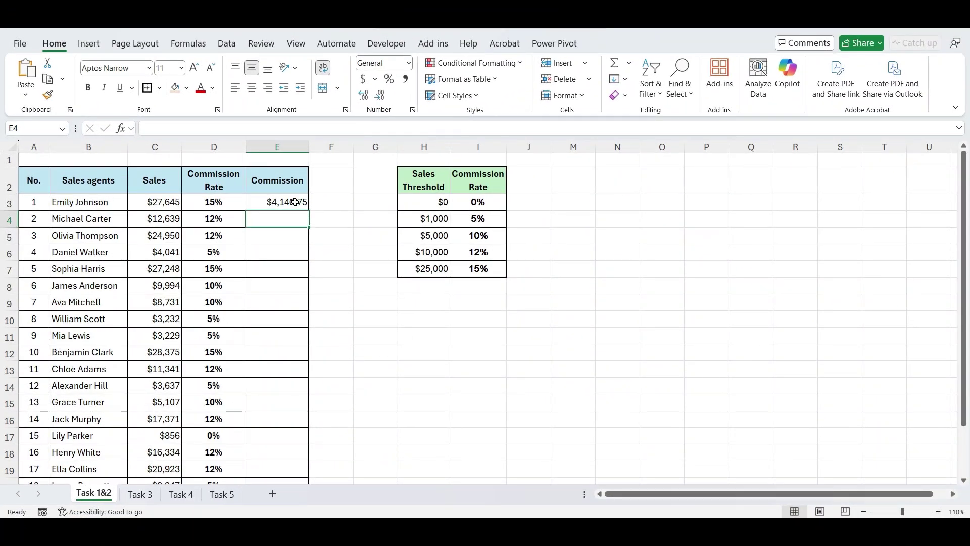
left_click(294, 202)
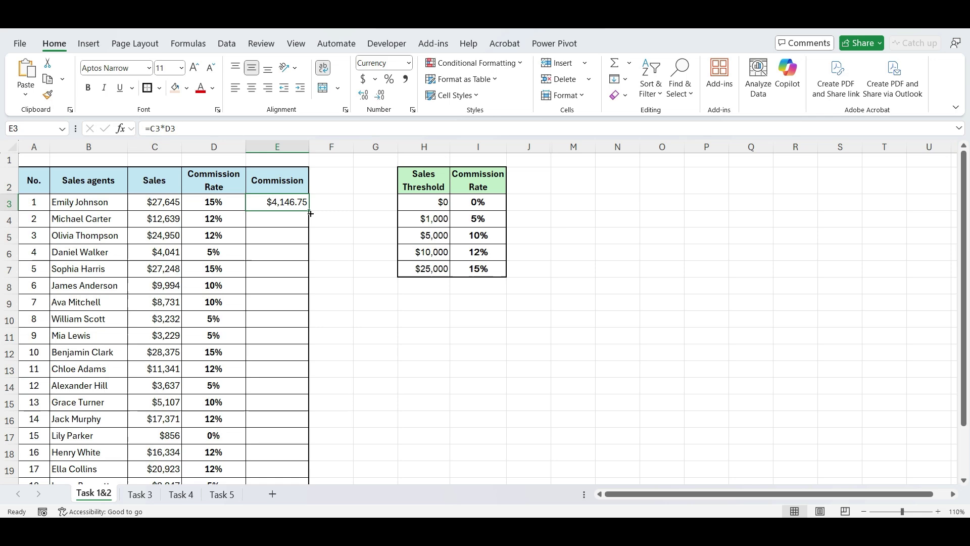
left_click_drag(310, 213, 311, 214)
double_click(310, 213)
left_click(341, 263)
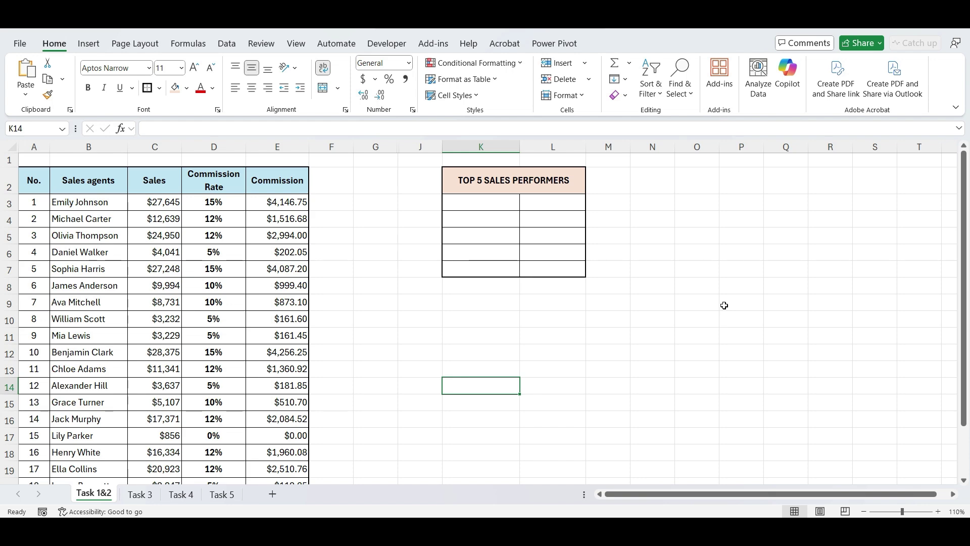
Step: Scroll the sheet down and back up to review the sales data and Top 5 table
scroll(723, 306, "down", 1)
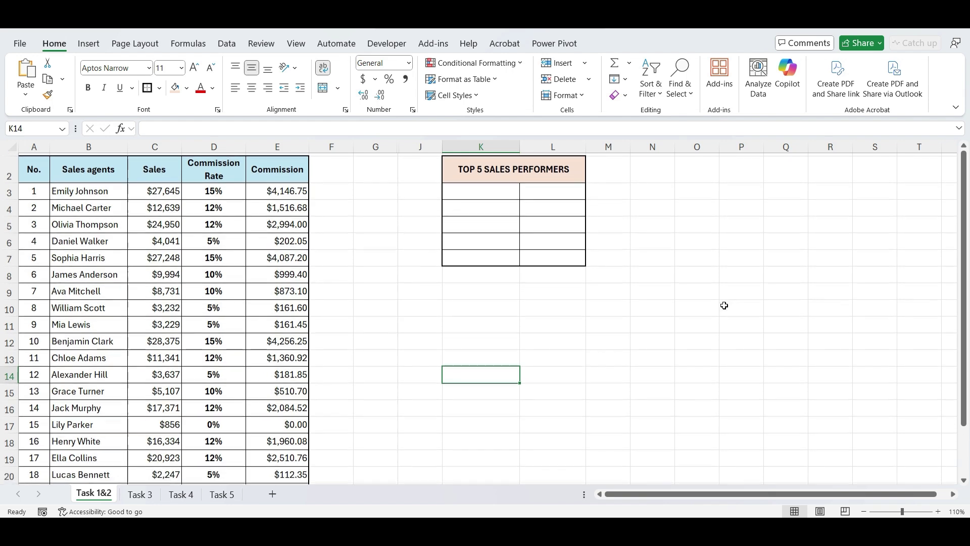
scroll(724, 305, "up", 1)
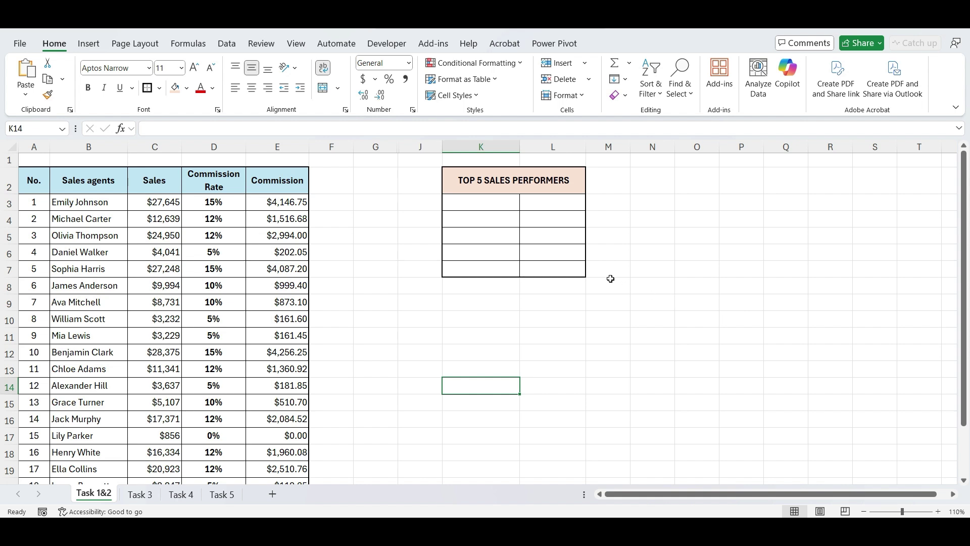
Step: Convert the sales data A2:E22 into an Excel table with headers
left_click(558, 294)
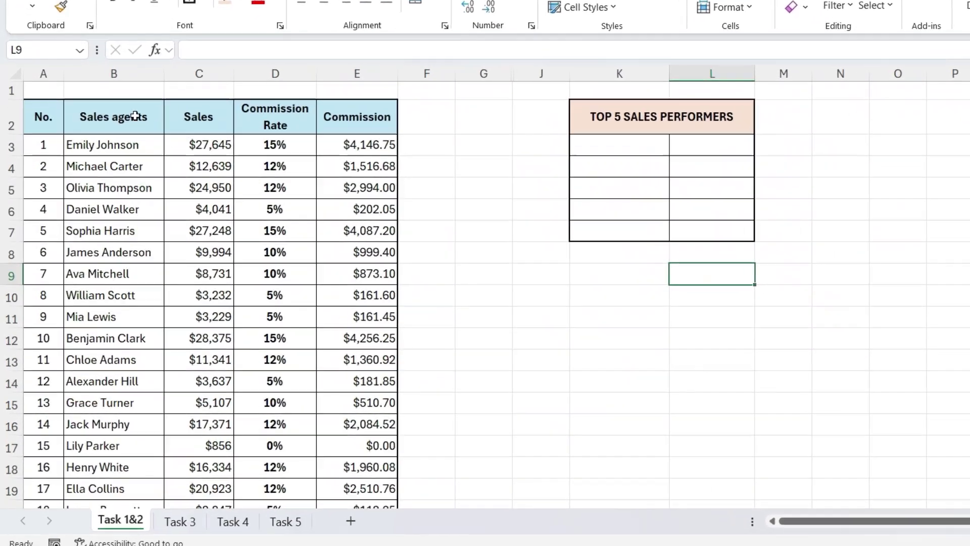
left_click(48, 153)
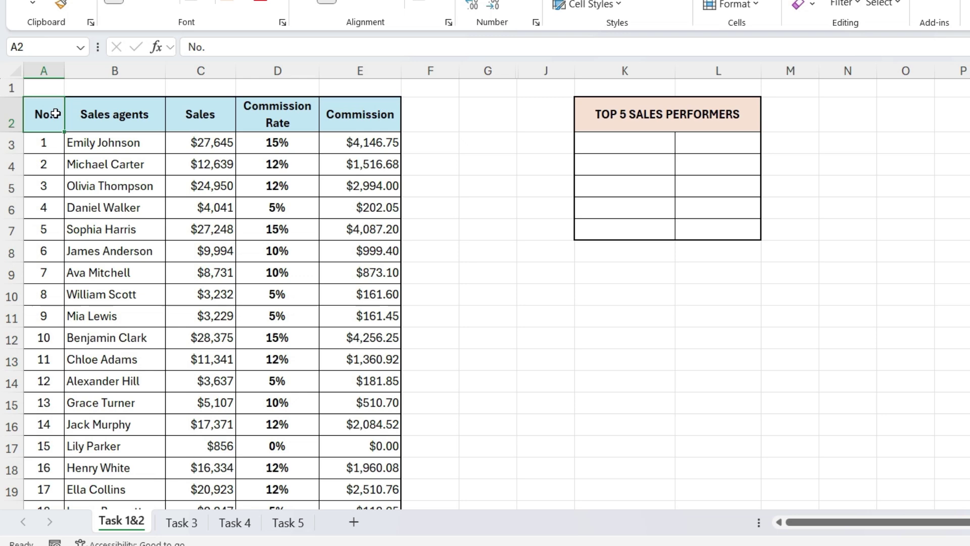
key("ctrl+shift+Down")
key("ctrl+shift+Right")
scroll(55, 113, "up", 1)
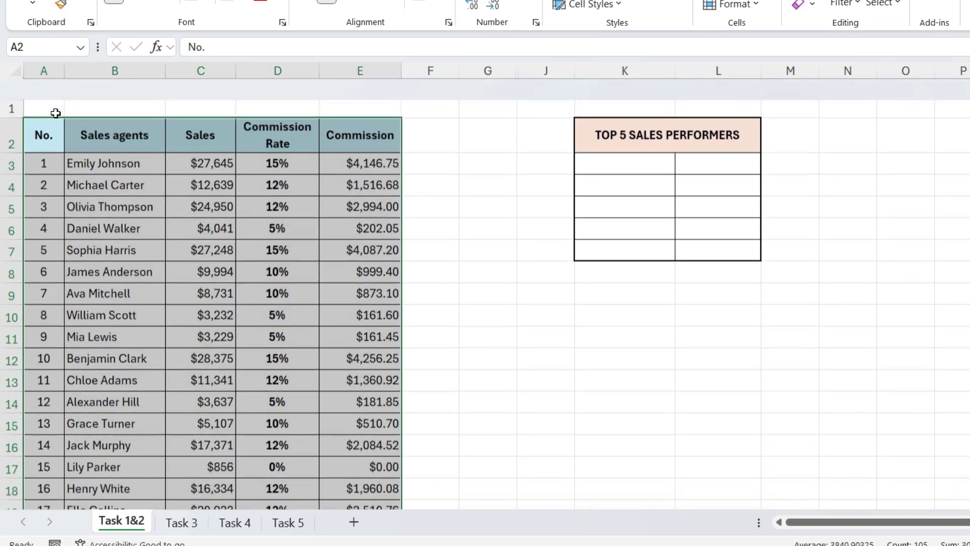
key("ctrl+t")
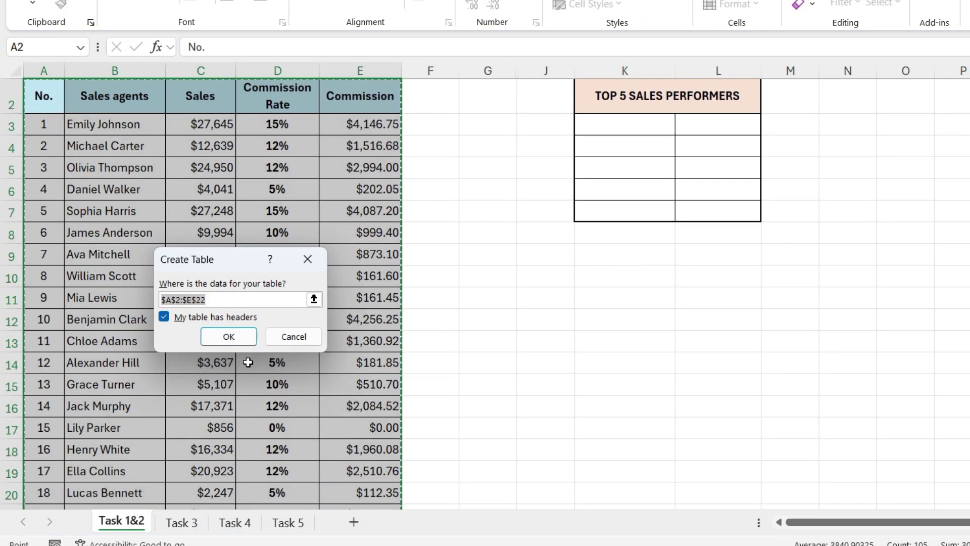
left_click(248, 343)
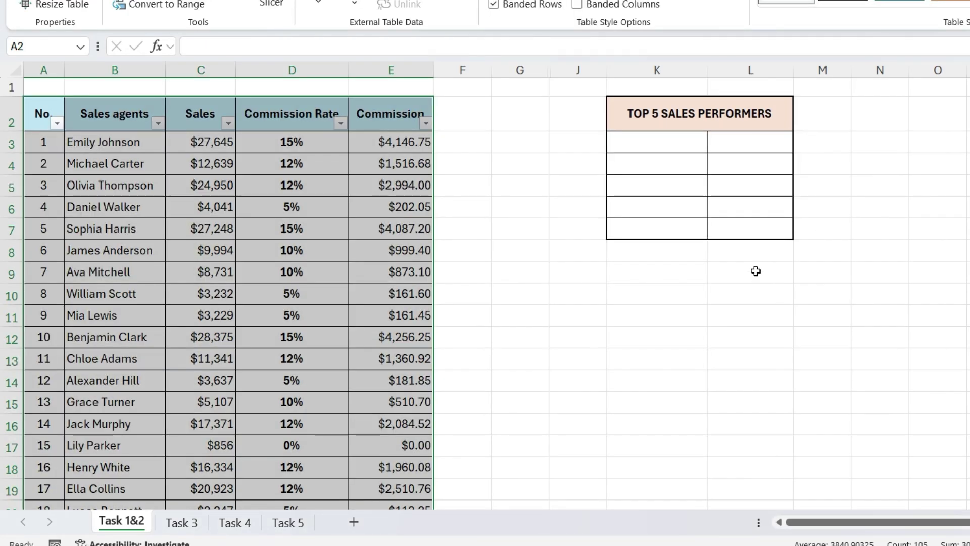
left_click(755, 271)
double_click(756, 269)
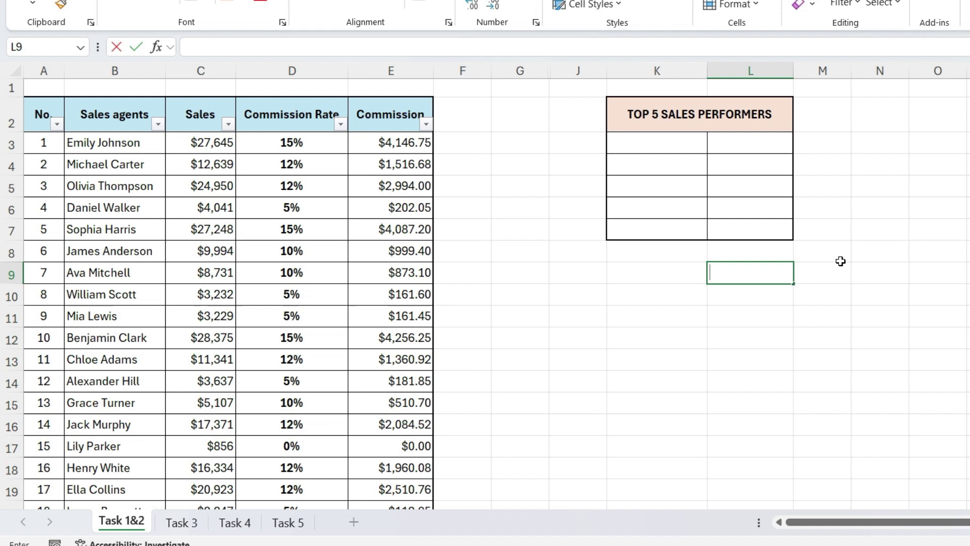
Step: Enter =LARGE(Table1[Sales],5) in L9, returning the fifth-largest sale, 24624
key("Escape")
type("=LARGE")
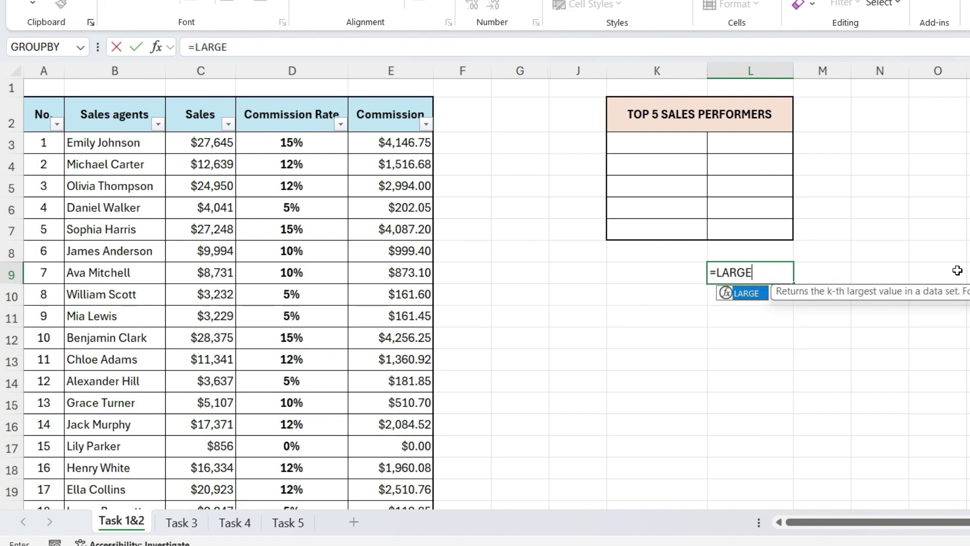
type("(")
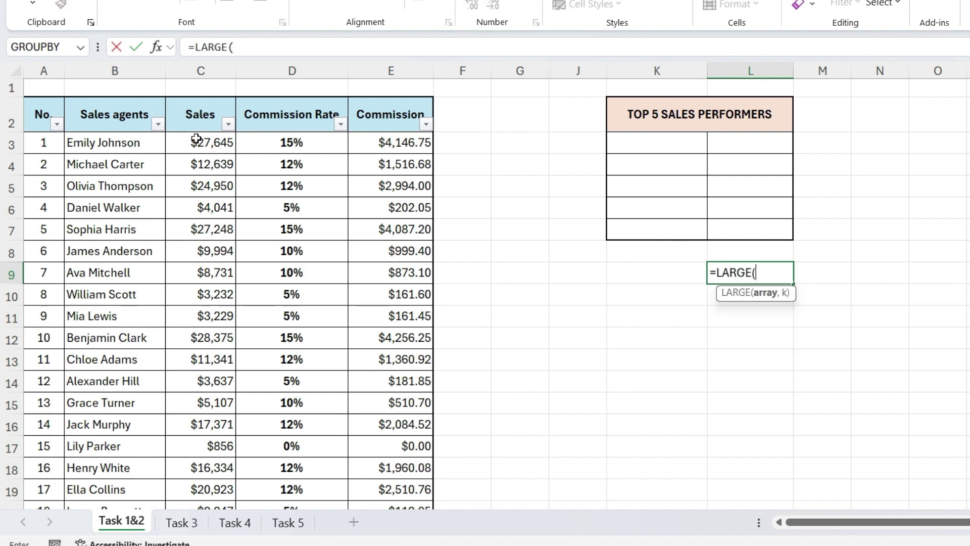
left_click(197, 139)
key("ctrl+shift+Down")
type(",")
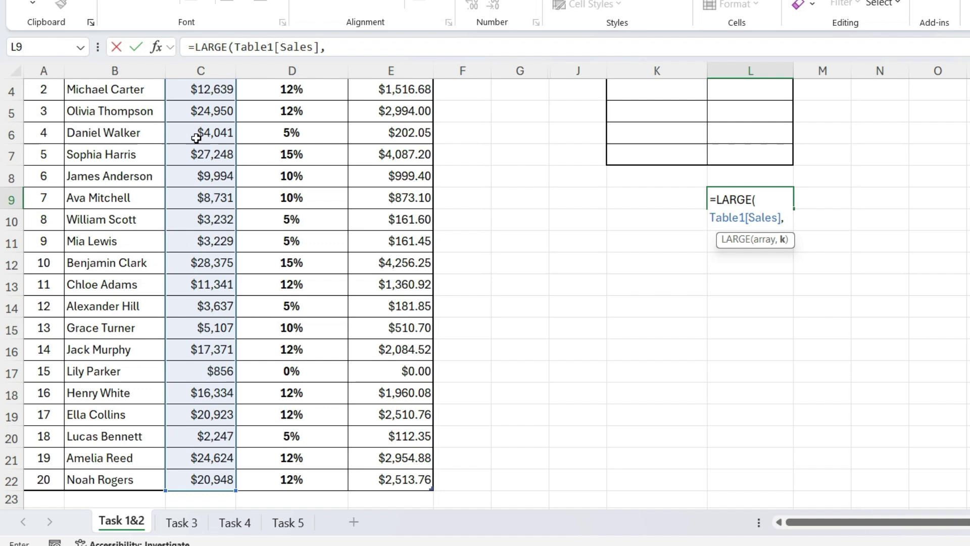
type("5)")
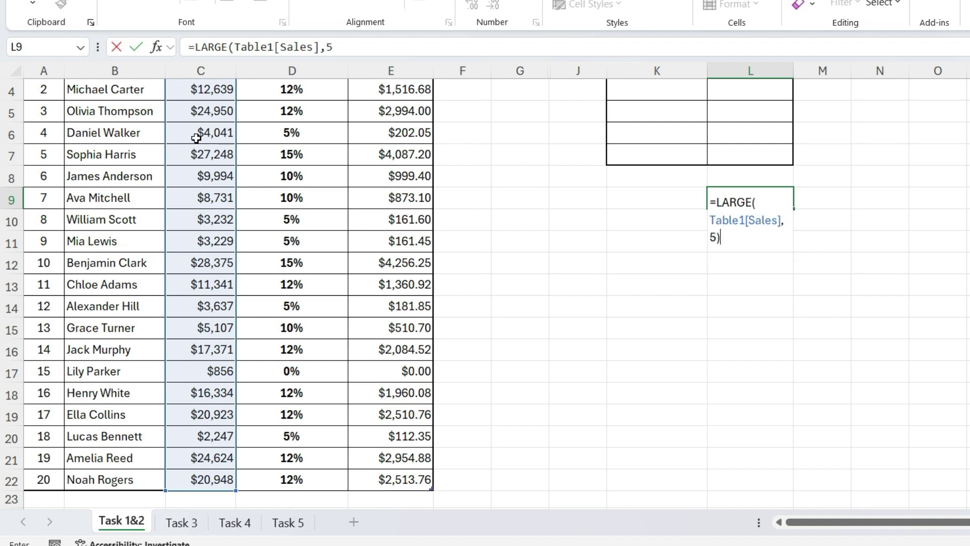
key("Return")
scroll(210, 168, "up", 1)
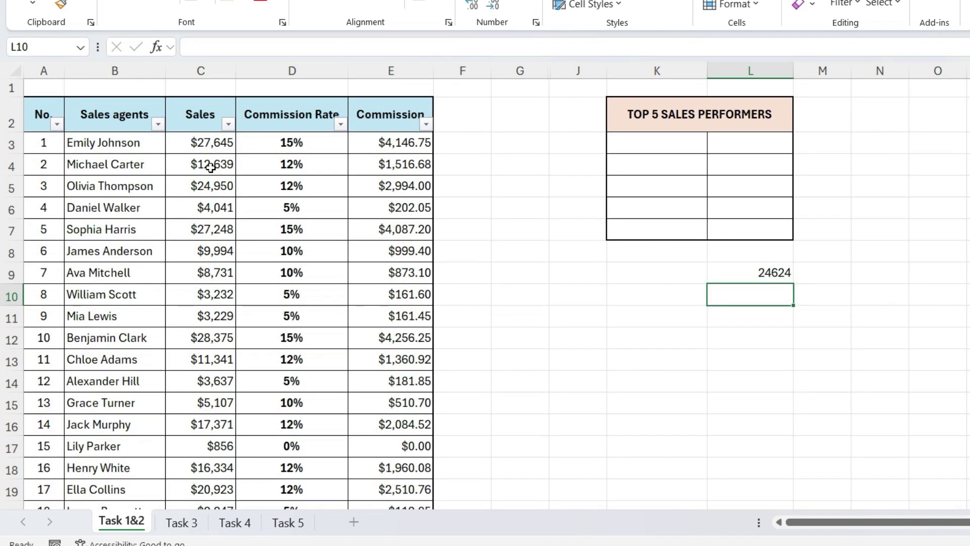
left_click(737, 272)
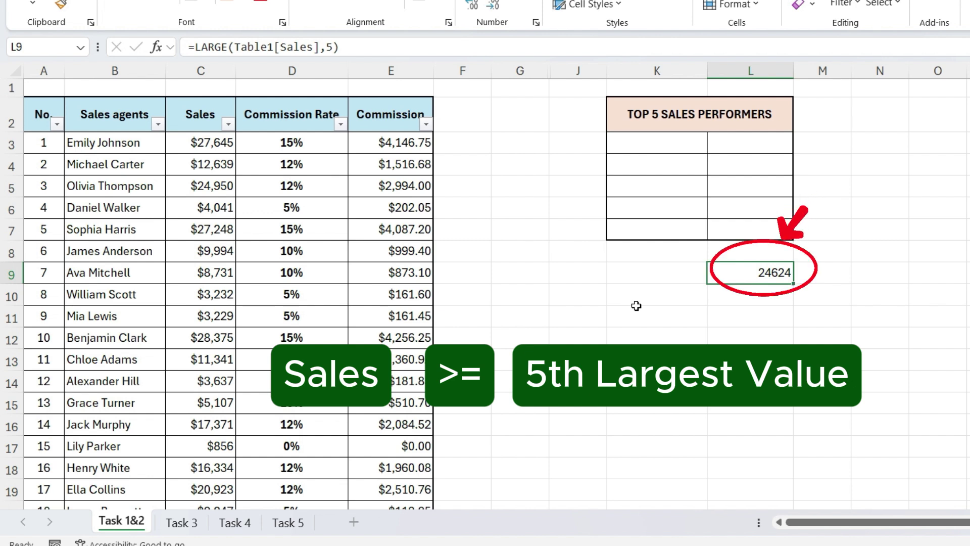
Step: Copy L9's LARGE formula text from the formula bar
left_click(186, 49)
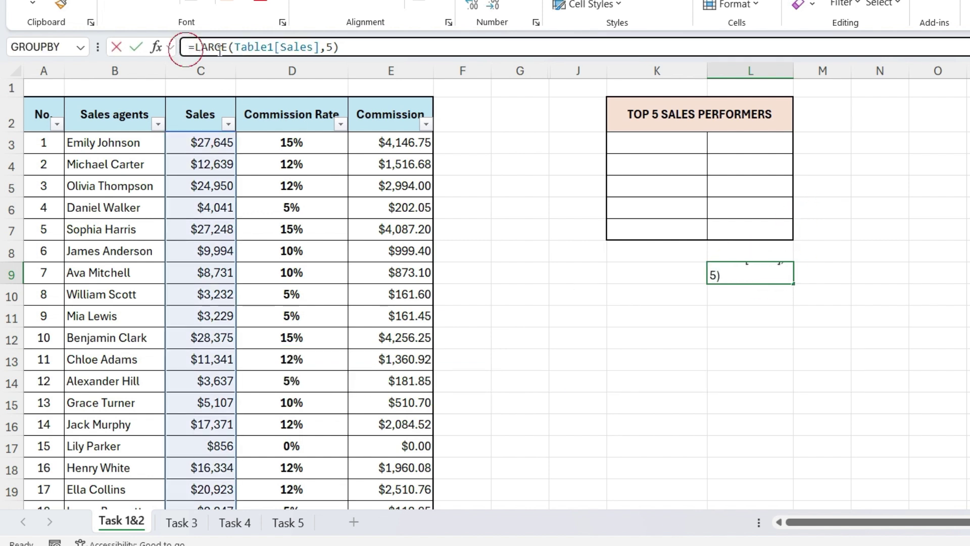
key("ctrl+a")
key("Return")
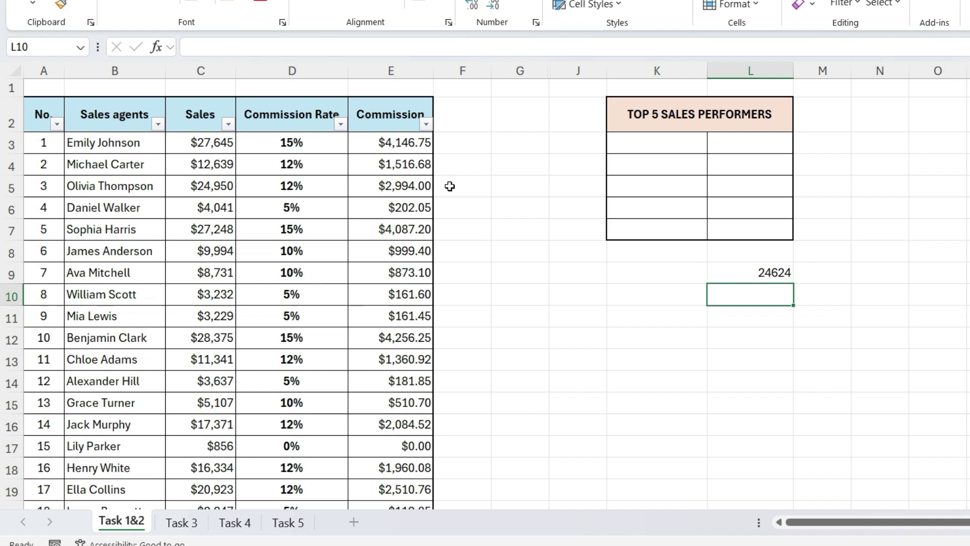
Step: In K3 enter =FILTER(Table1[[Sales agents]:[Sales]],Table1[Sales]>=LARGE(Table1[Sales],5)) to list the top five
left_click(625, 146)
type("=")
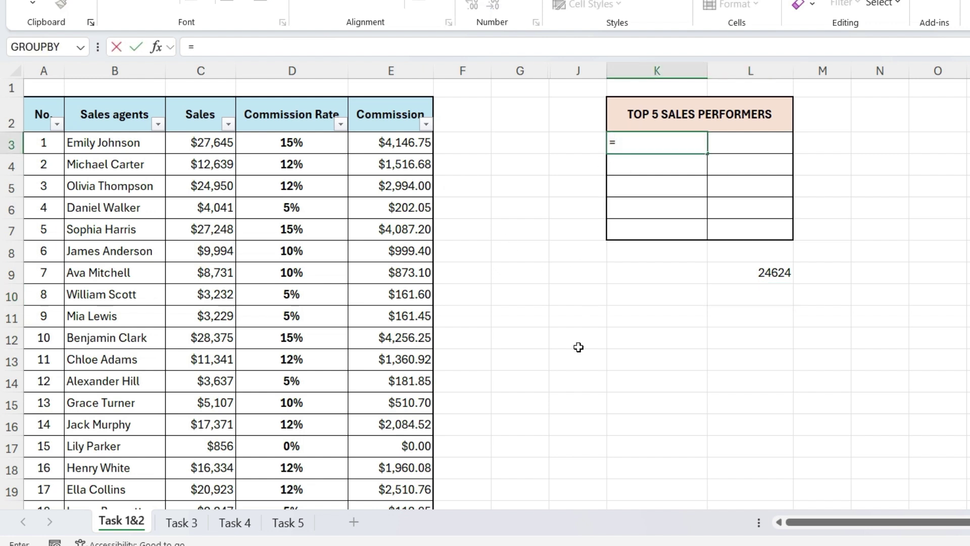
type("FILTER(")
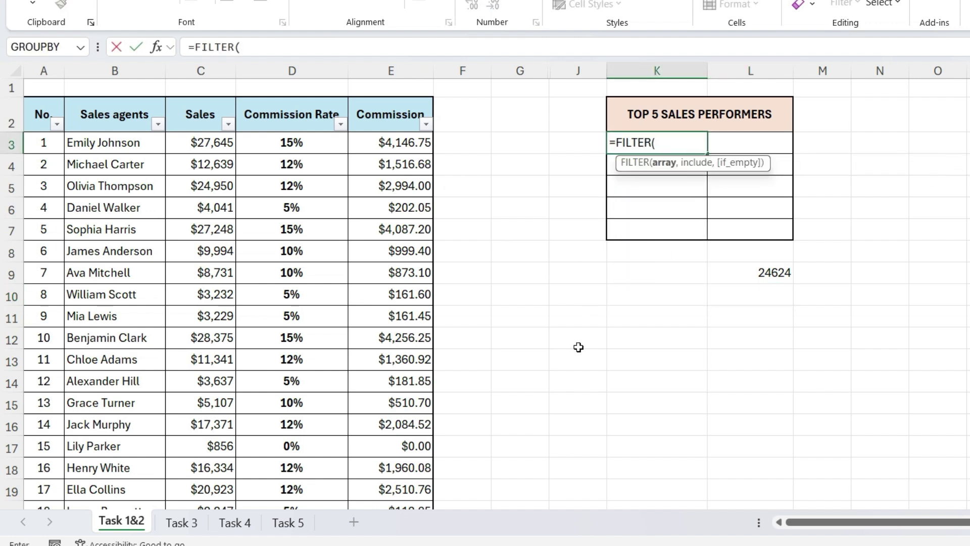
left_click_drag(126, 142, 202, 505)
type(",Table1[Sales")
type(">=")
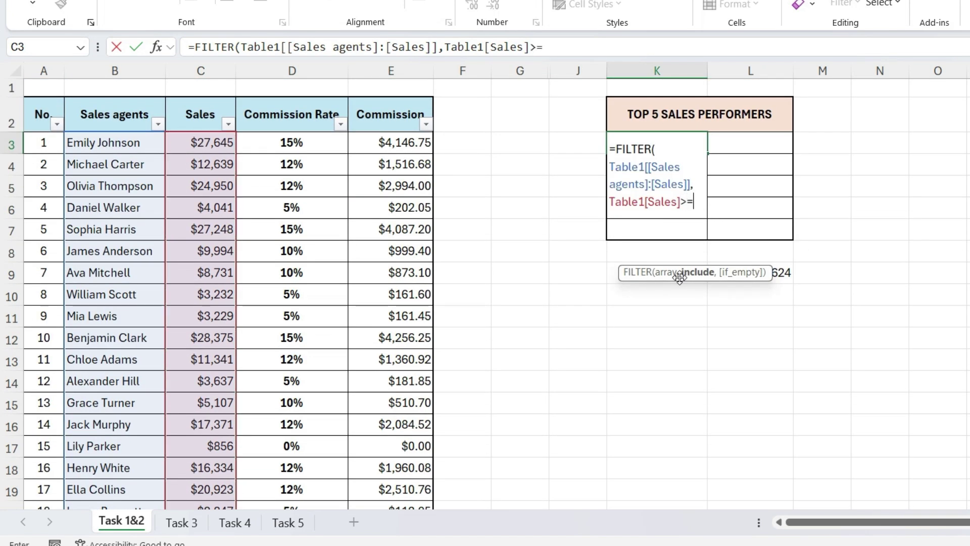
key("ctrl+v")
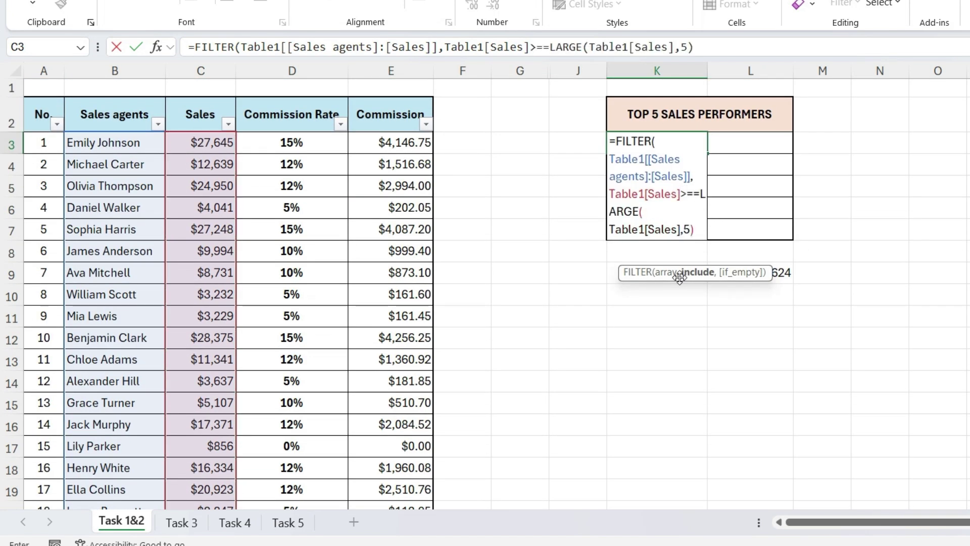
left_click(693, 198)
key("BackSpace")
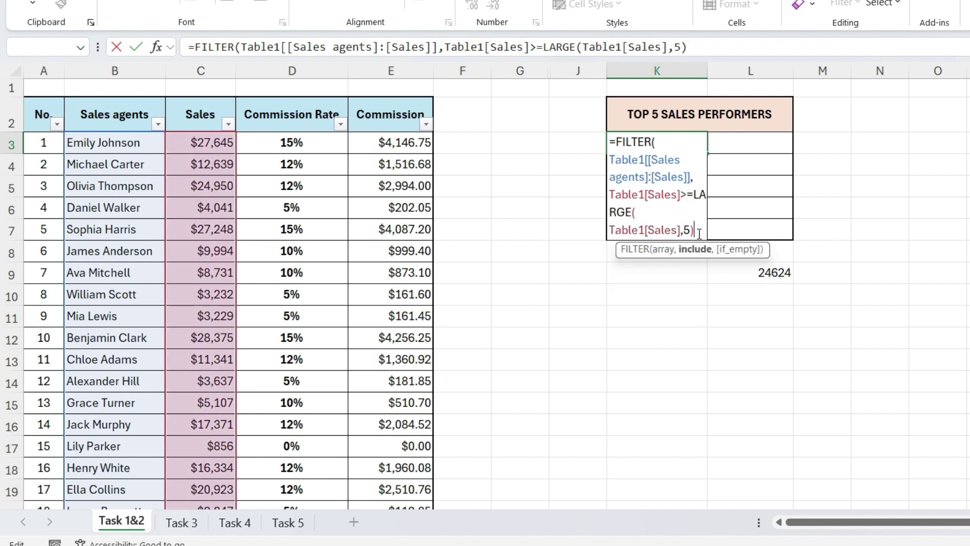
type(")")
key("Return")
left_click(678, 296)
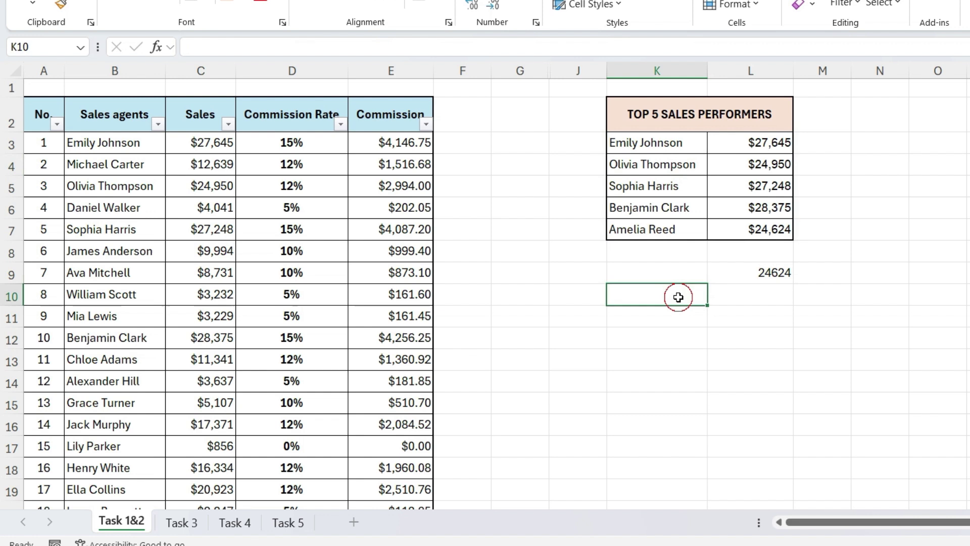
Step: Wrap K3's FILTER formula in SORT(…,2,-1) to rank sales from $28,375 down to $24,624
left_click(640, 142)
double_click(640, 142)
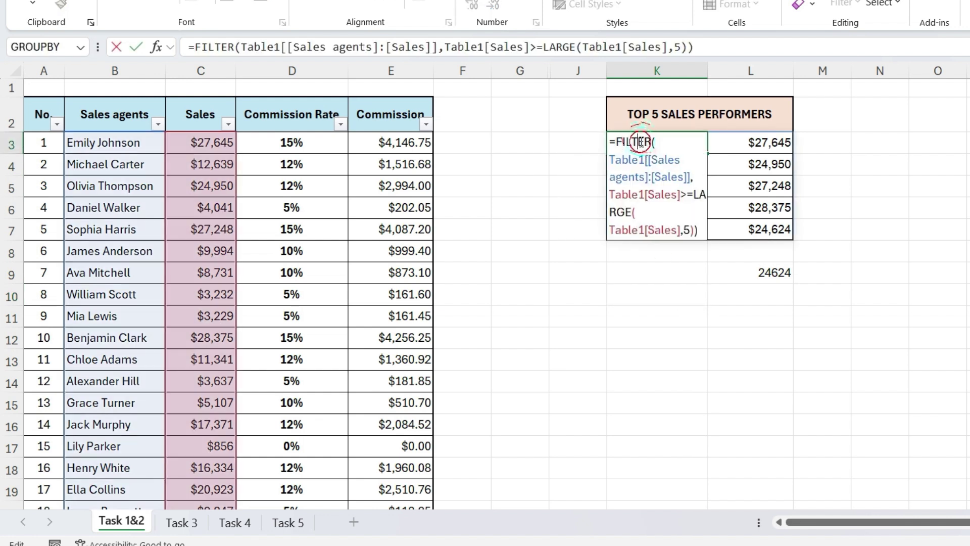
left_click(616, 142)
type("SORT")
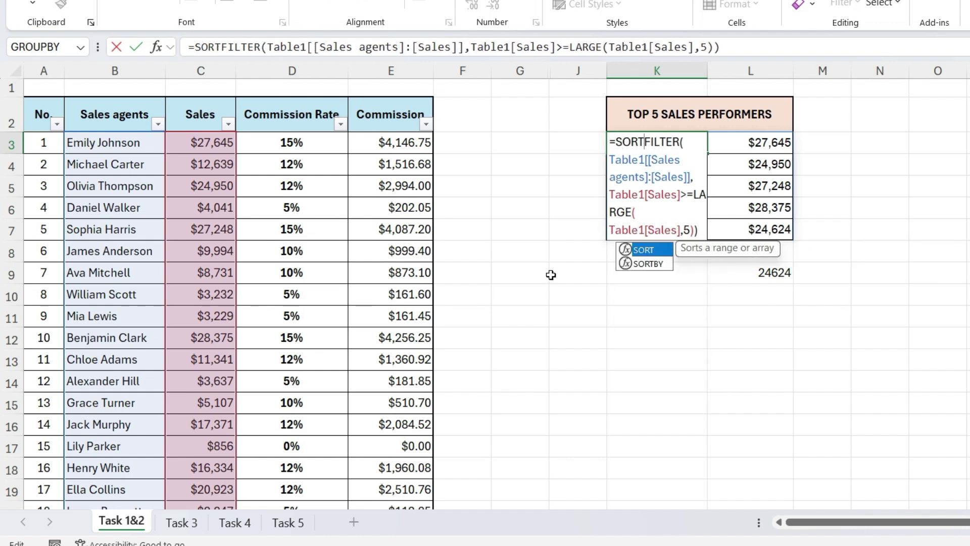
type("(")
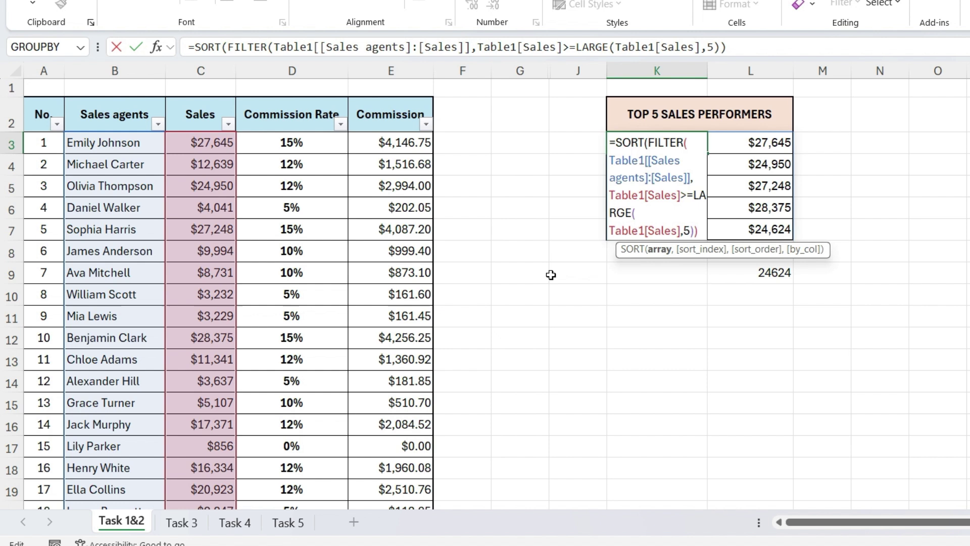
left_click(702, 233)
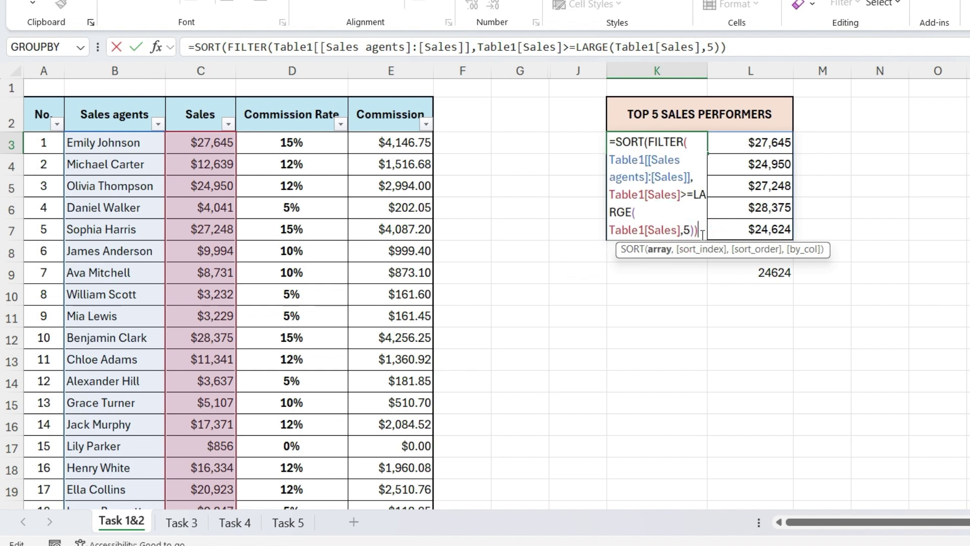
type(",")
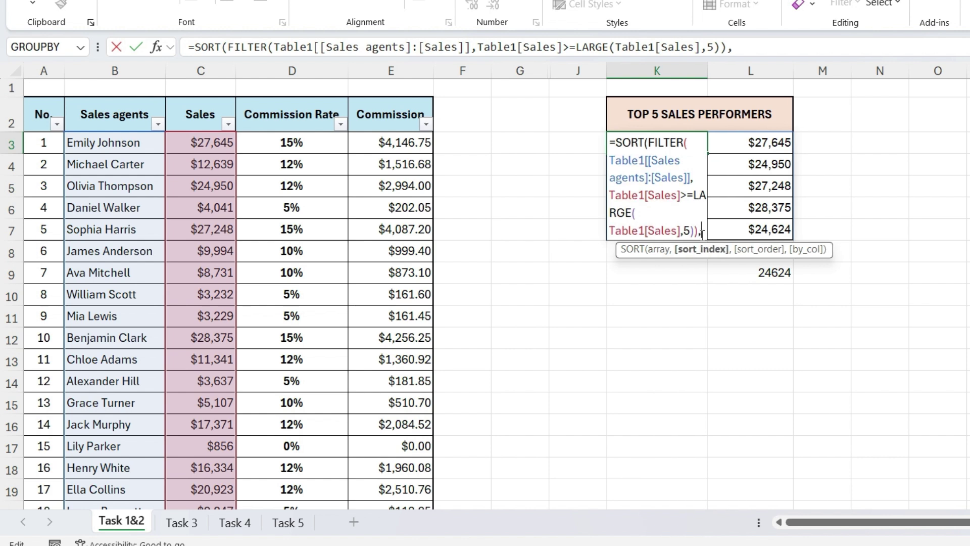
type("2,")
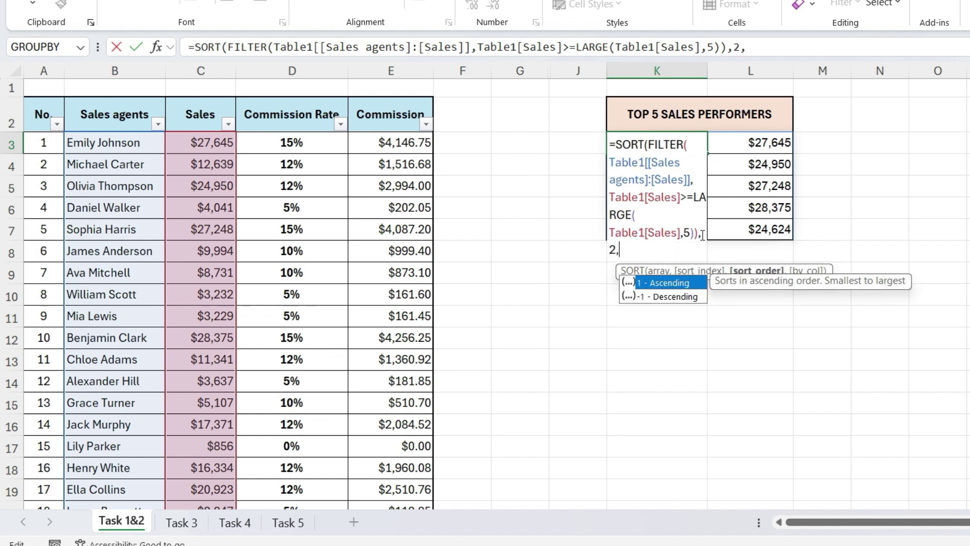
type("-1)")
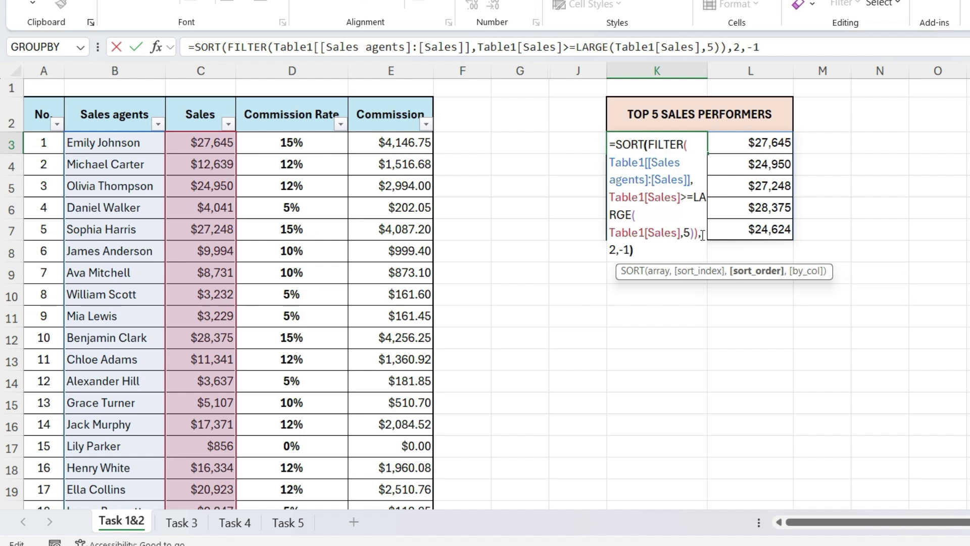
key("Return")
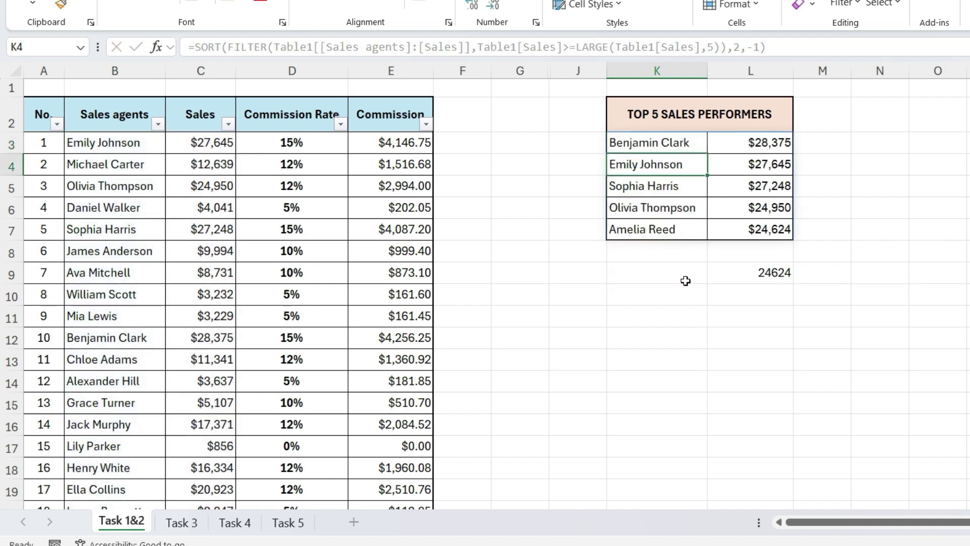
Step: Select an empty cell below the Top 5 Sales Performers list
left_click(685, 281)
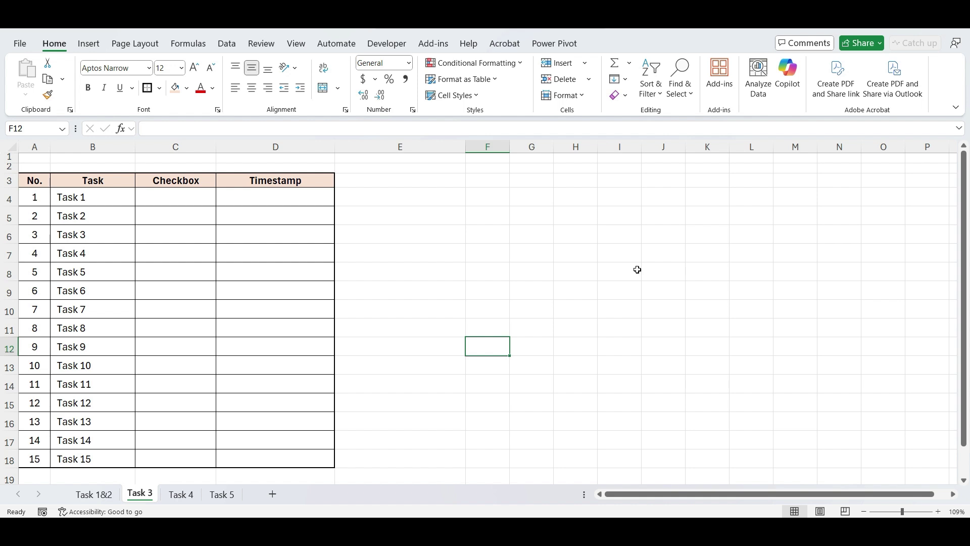
Step: Insert checkboxes into cells C4:C18 for all 15 tasks
left_click(178, 198)
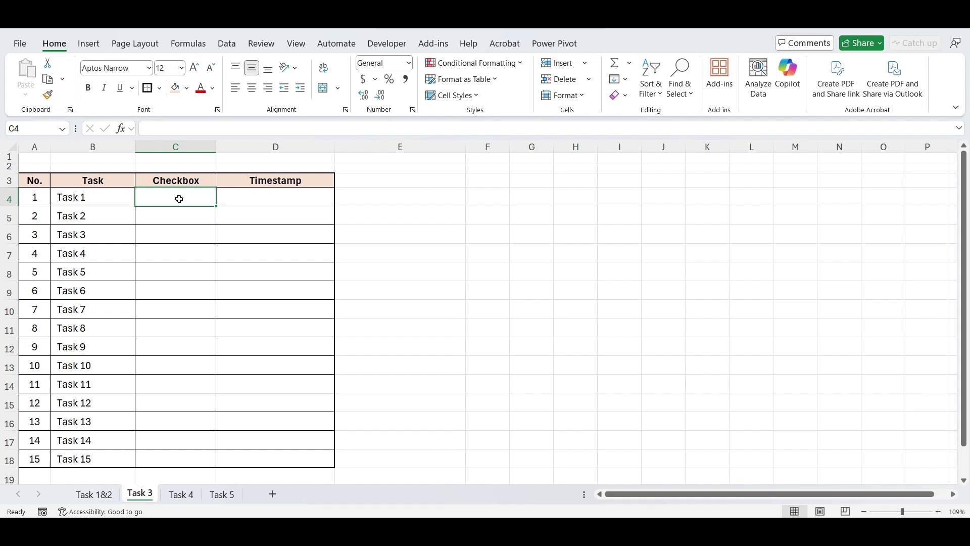
left_click_drag(178, 198, 169, 463)
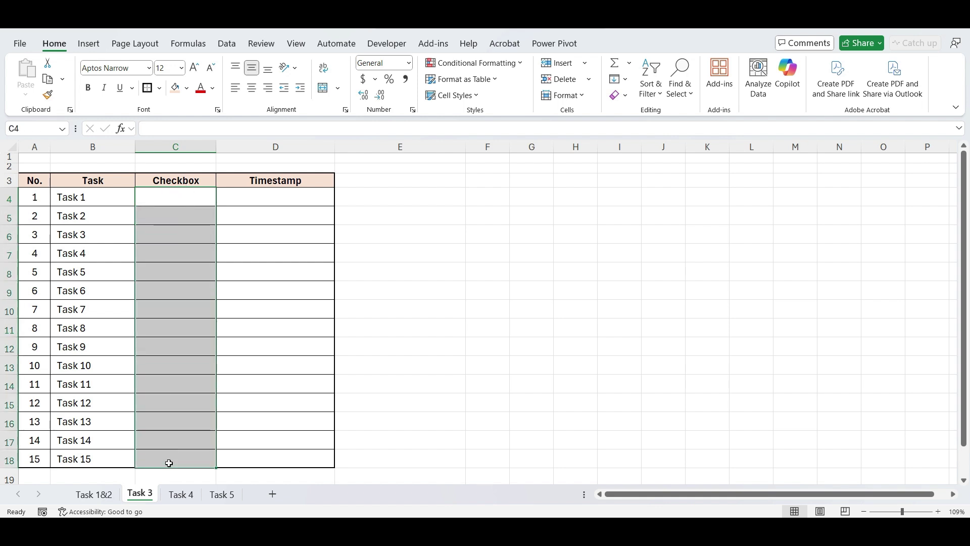
left_click(88, 43)
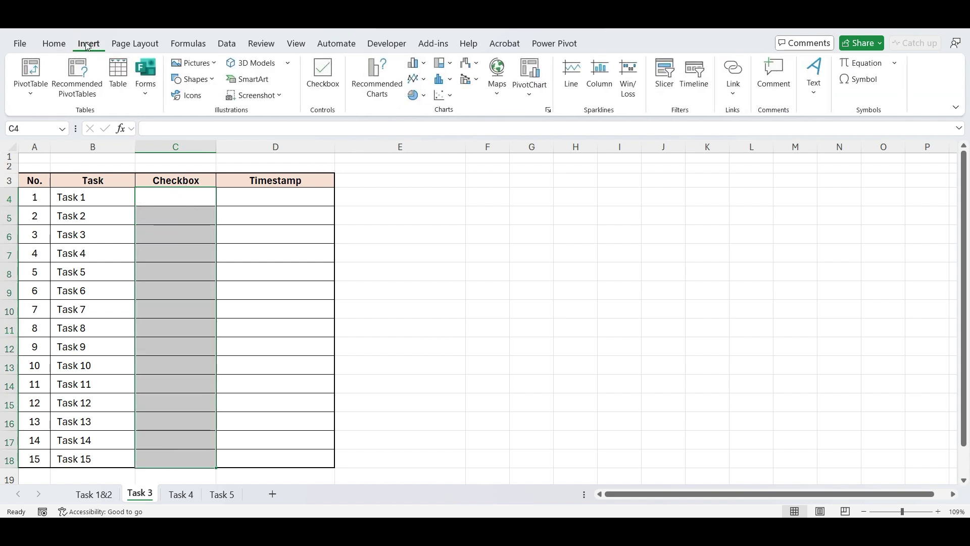
left_click(321, 80)
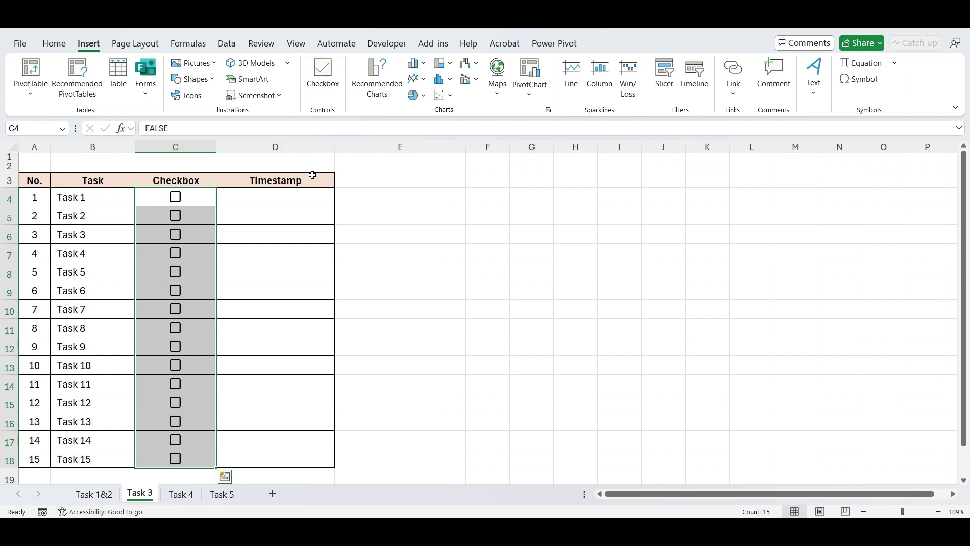
left_click(310, 192)
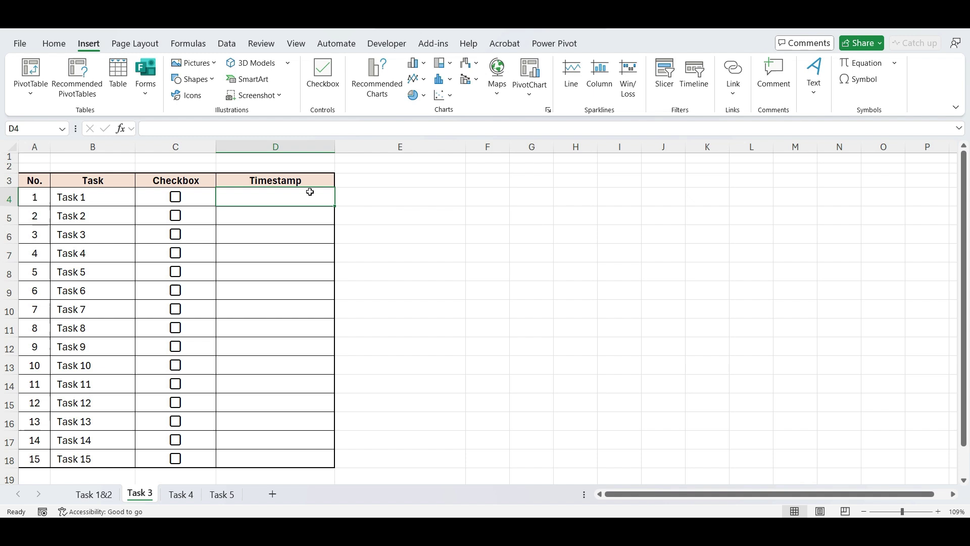
Step: Enter =IFS(C4=FALSE,"",D4="",NOW(),TRUE,D4) in D4 to timestamp Task 1 when ticked
left_click(391, 194)
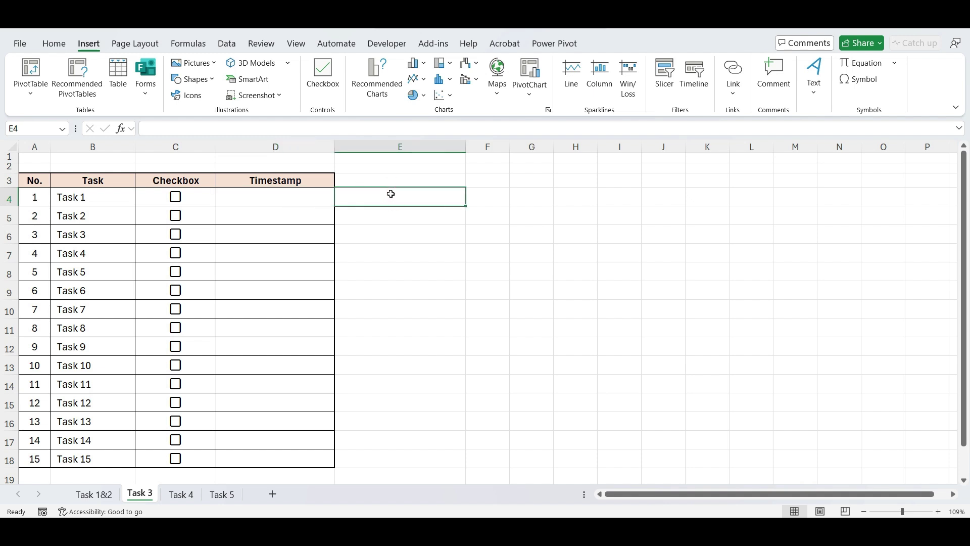
left_click(317, 197)
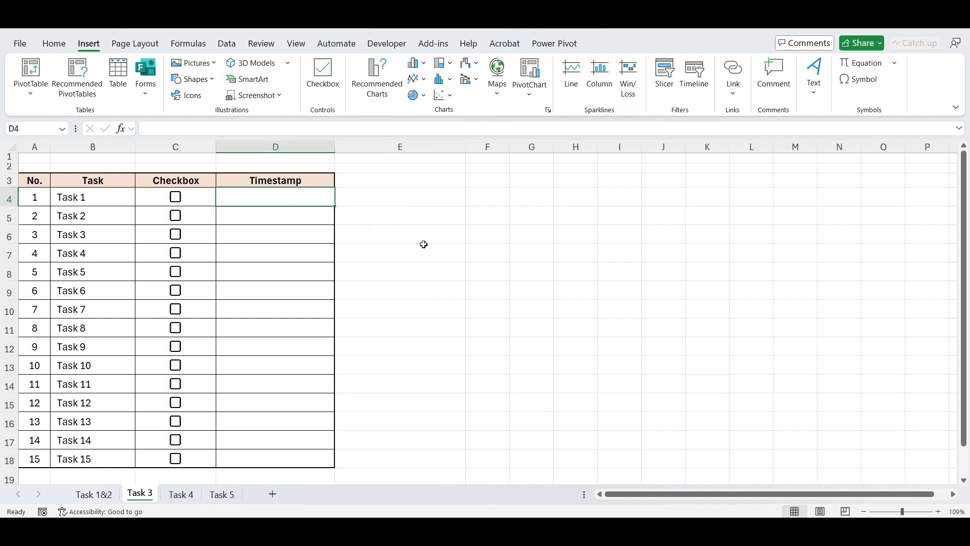
type("=IF")
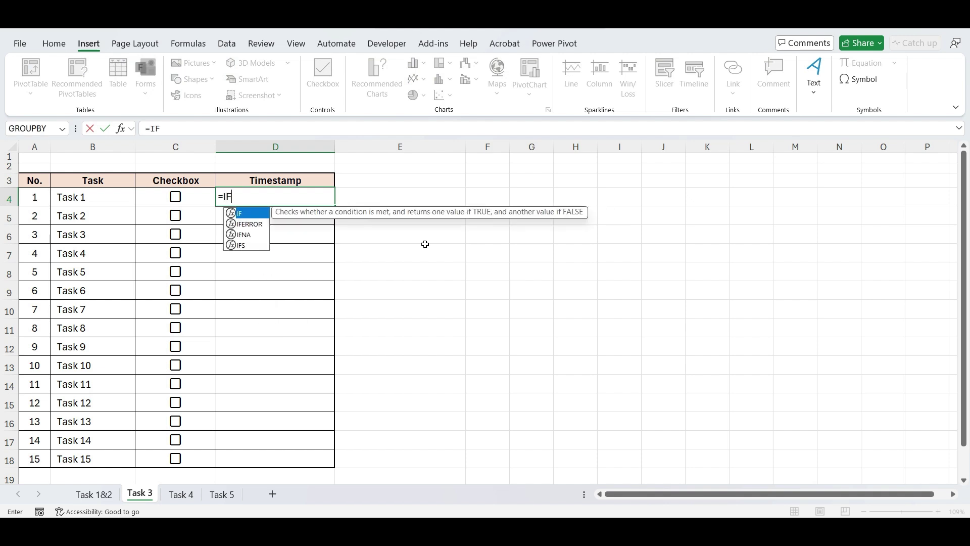
type("S(")
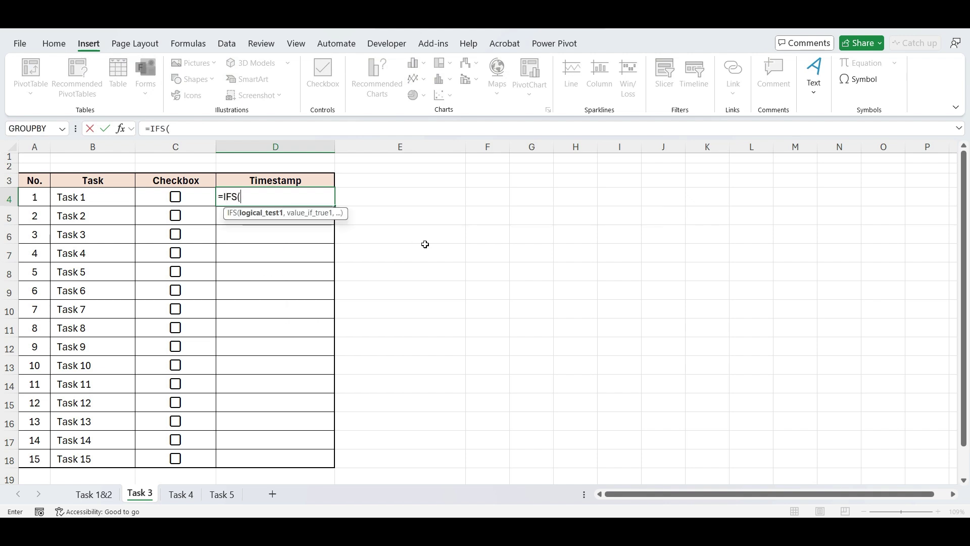
key("Left")
type("=FA")
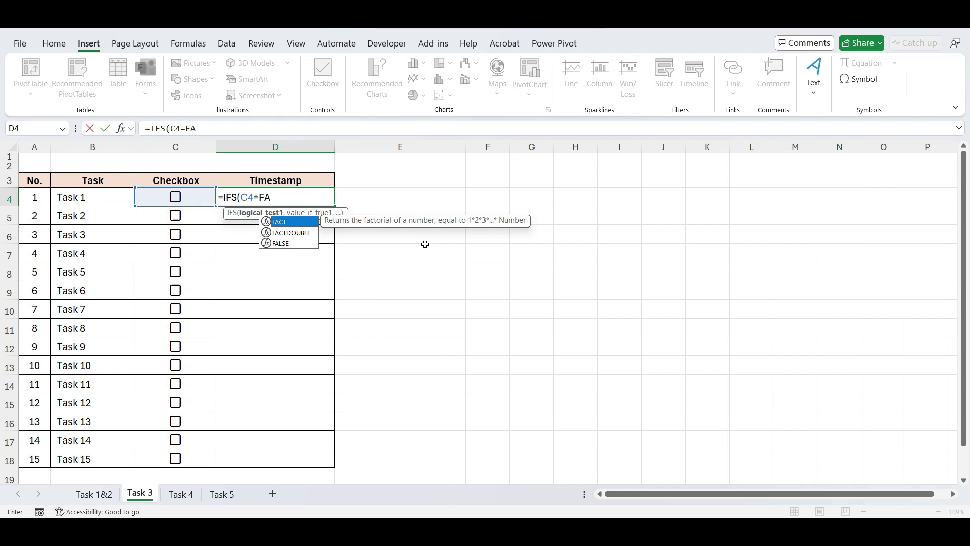
type("LSE,")
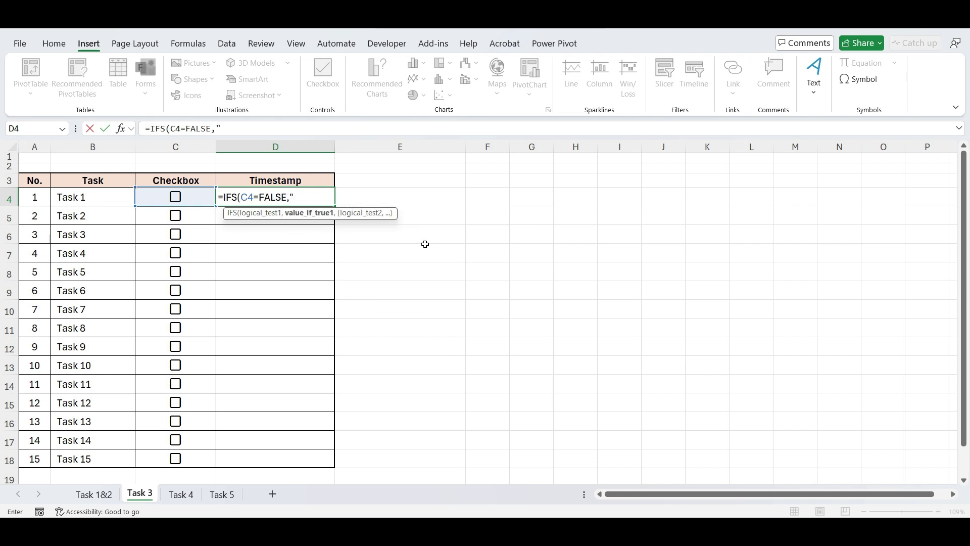
type("\"\",")
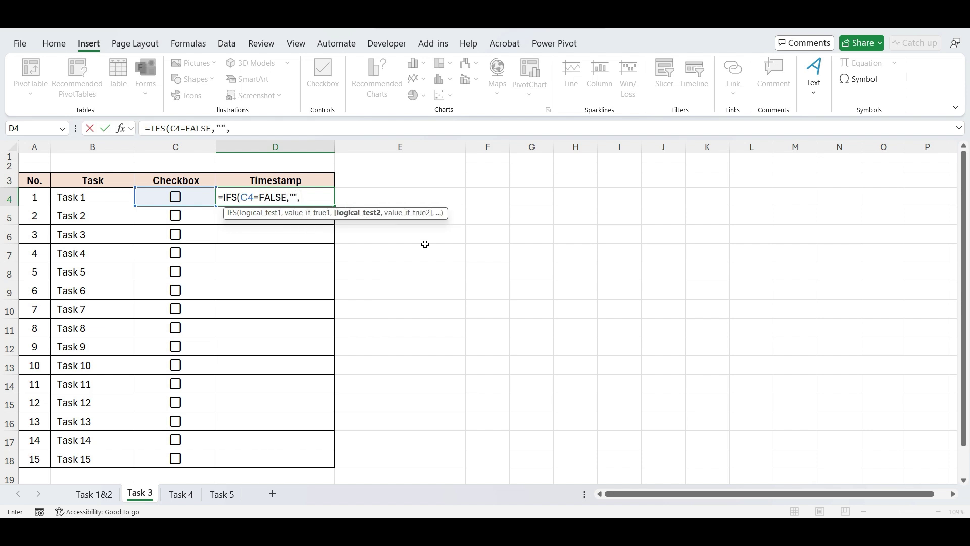
type("D")
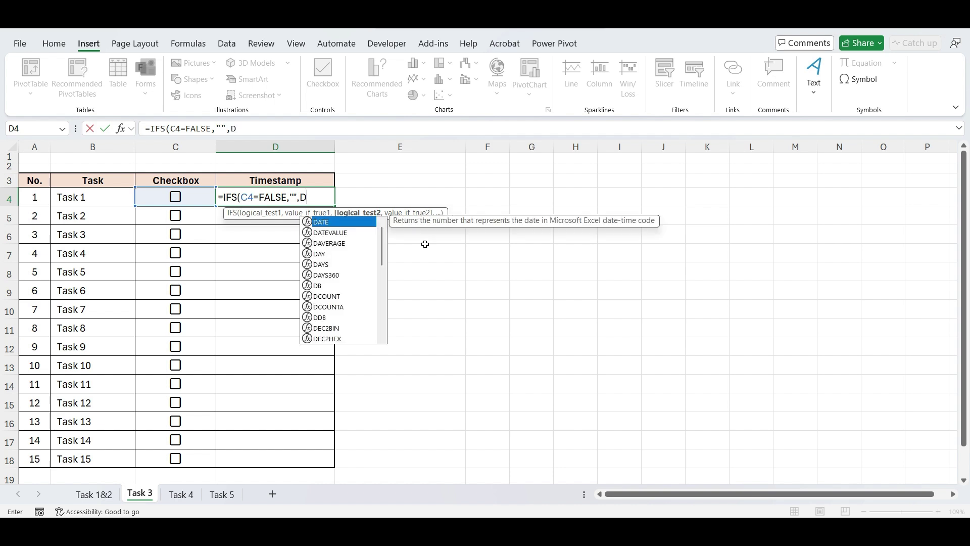
type("4=")
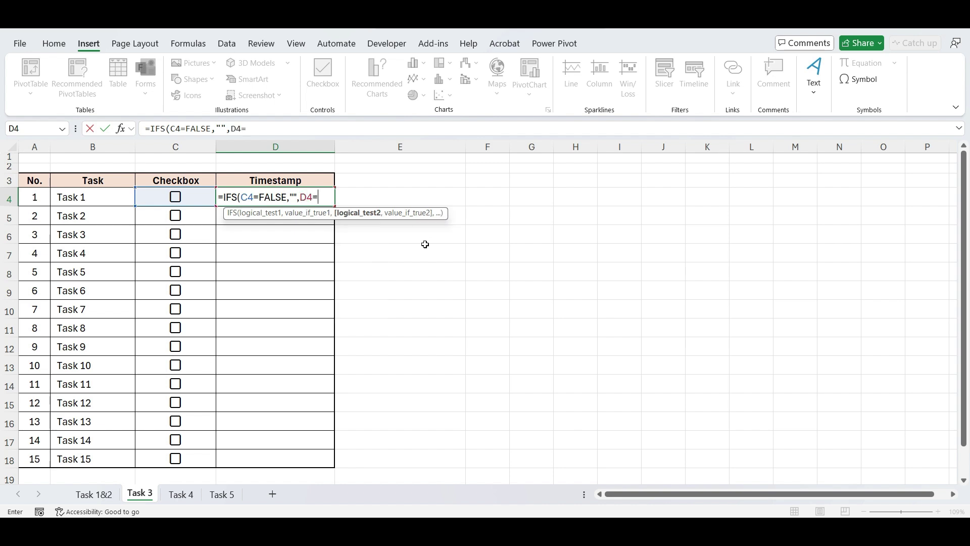
type("\"\",")
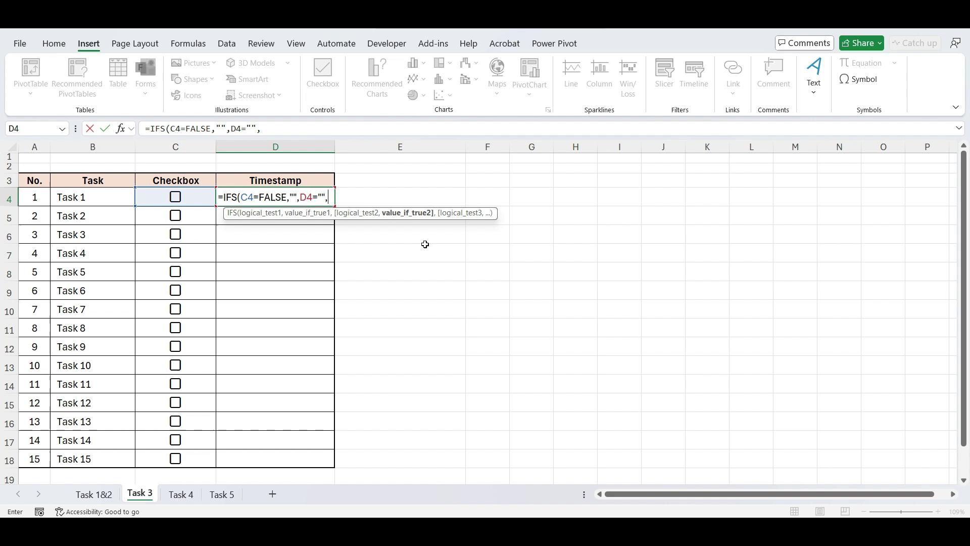
type("NOW(")
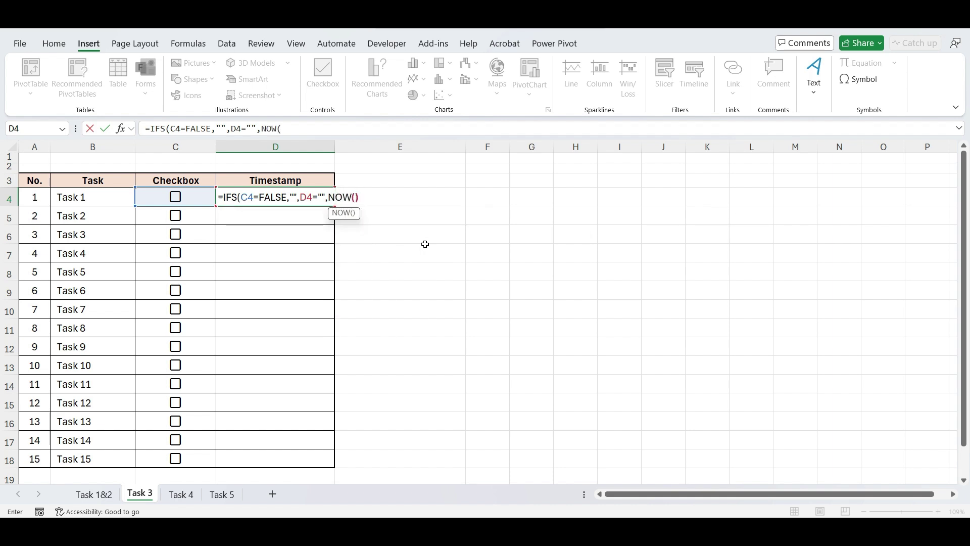
type("),")
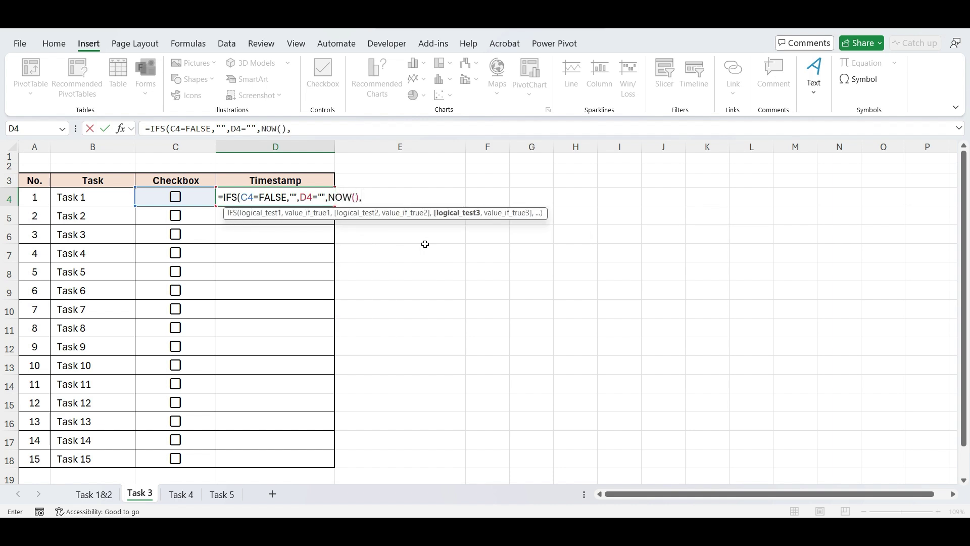
type("TRUE")
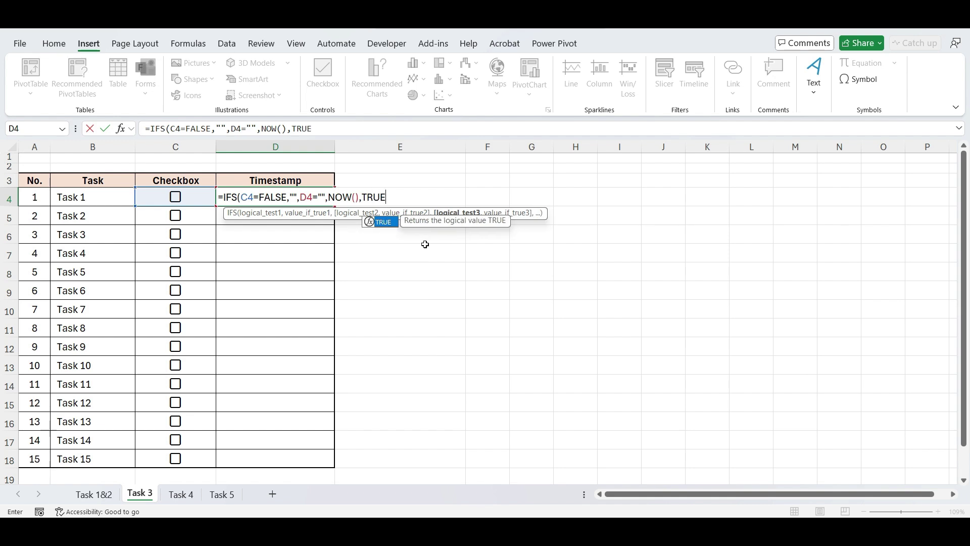
type(",")
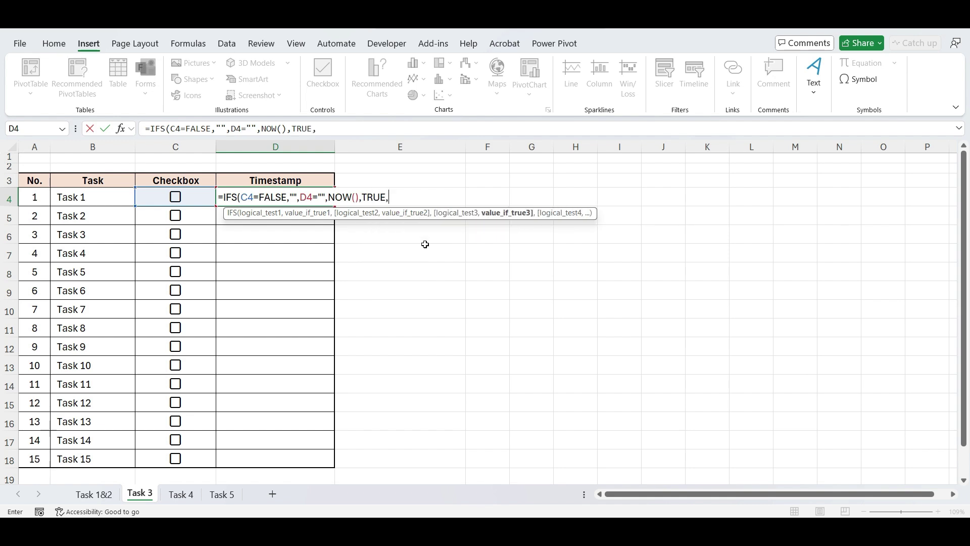
type("D4")
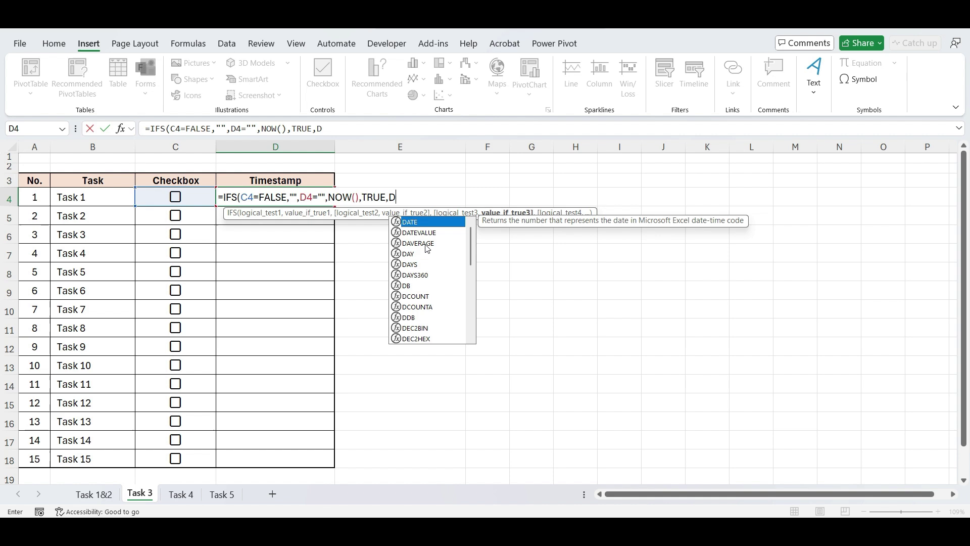
type(")")
key("Return")
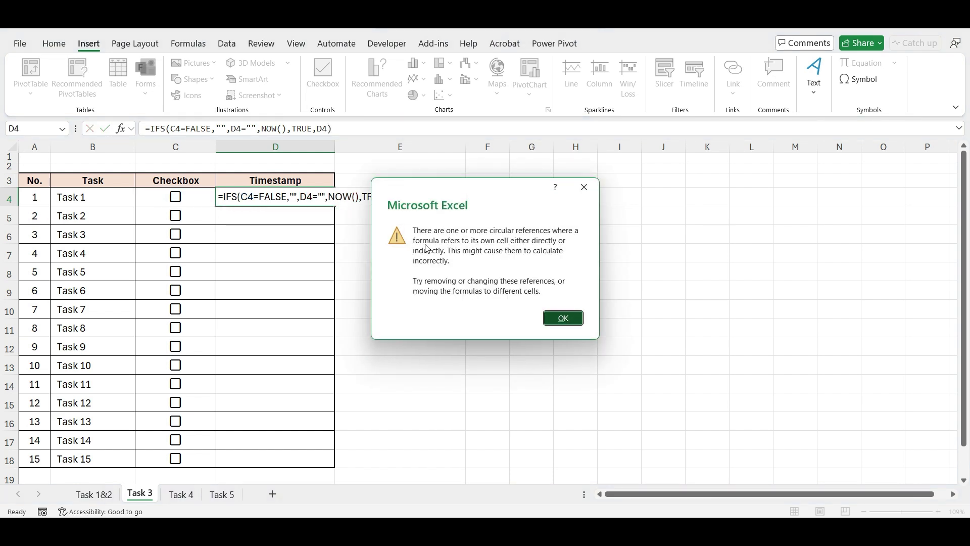
Step: Dismiss the circular-reference warning and fill the D4 timestamp formula down to D18
key("Return")
left_click(321, 194)
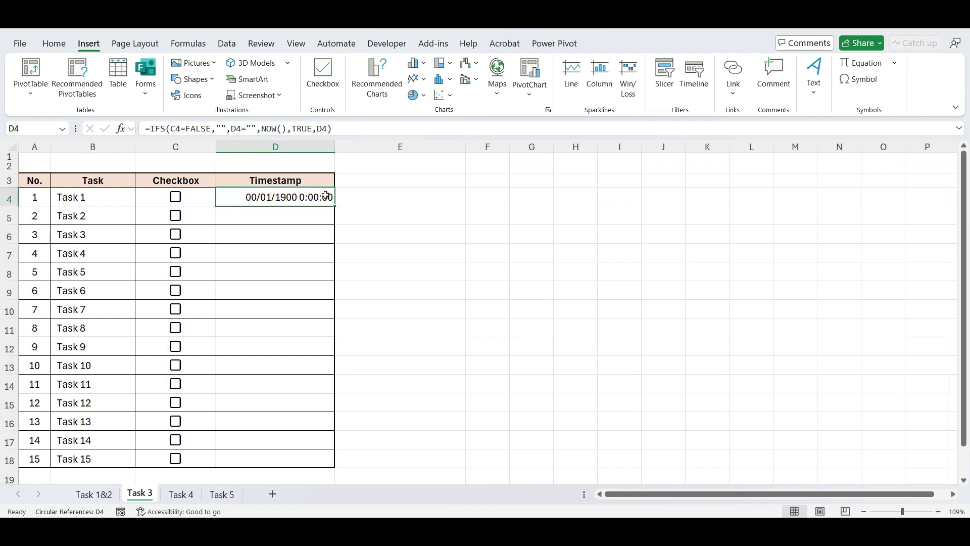
left_click_drag(333, 208, 326, 461)
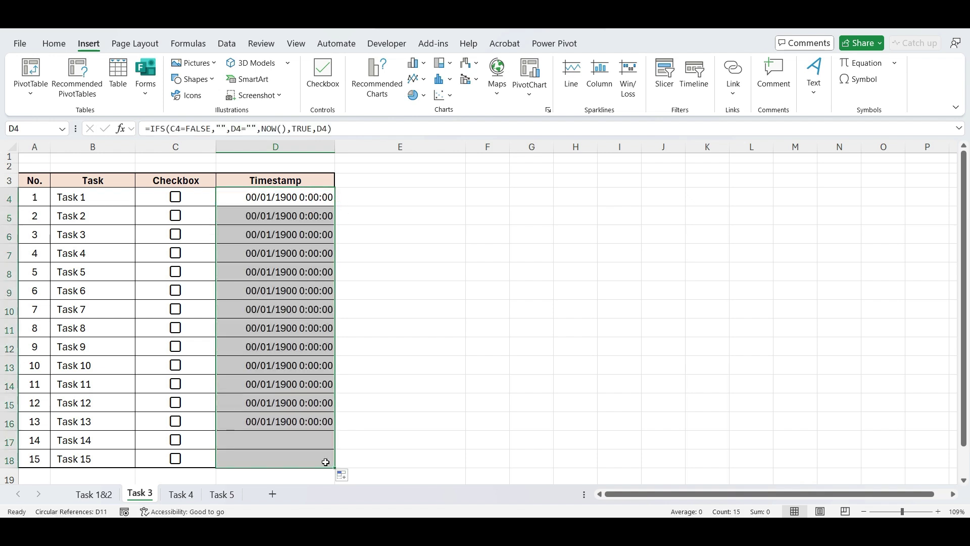
left_click(368, 364)
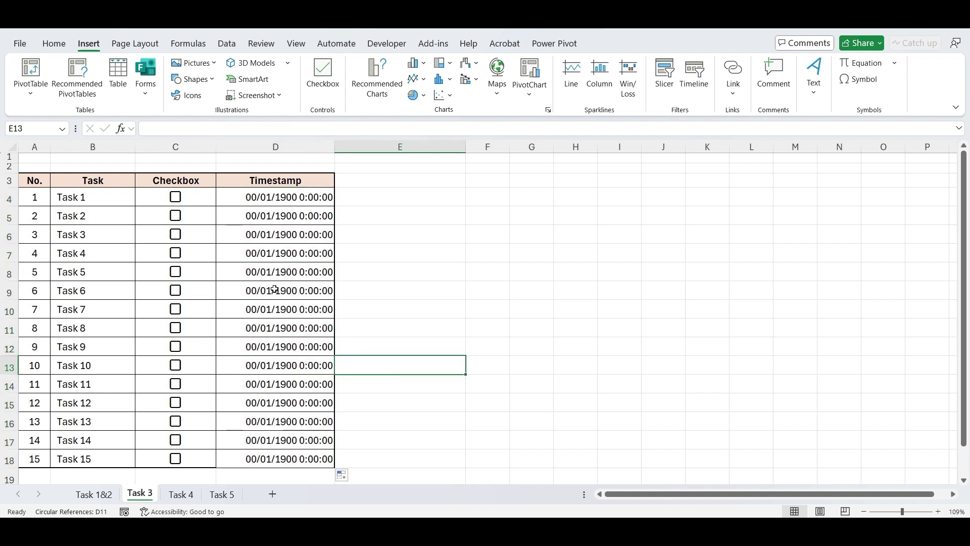
Step: Turn on Enable iterative calculation in Excel Options' Formulas settings
left_click(17, 44)
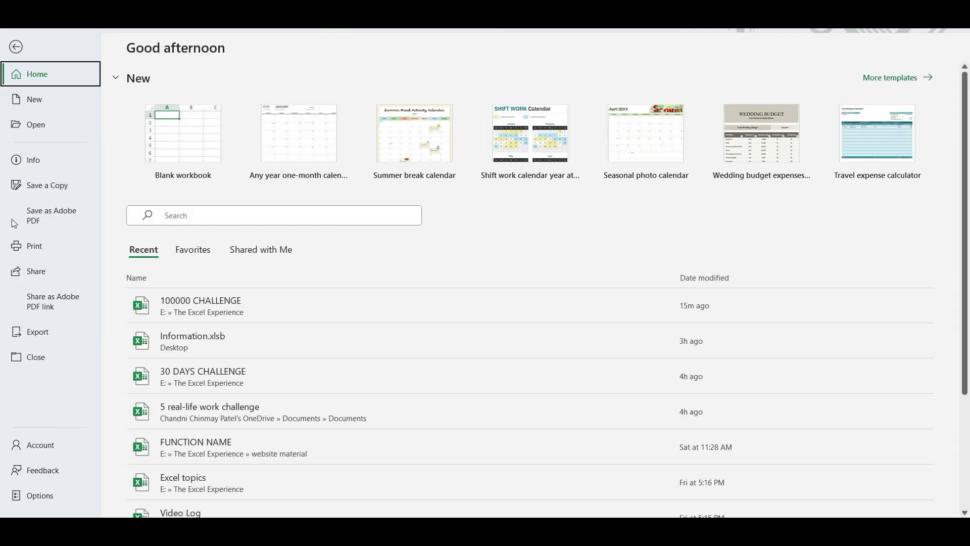
left_click(32, 494)
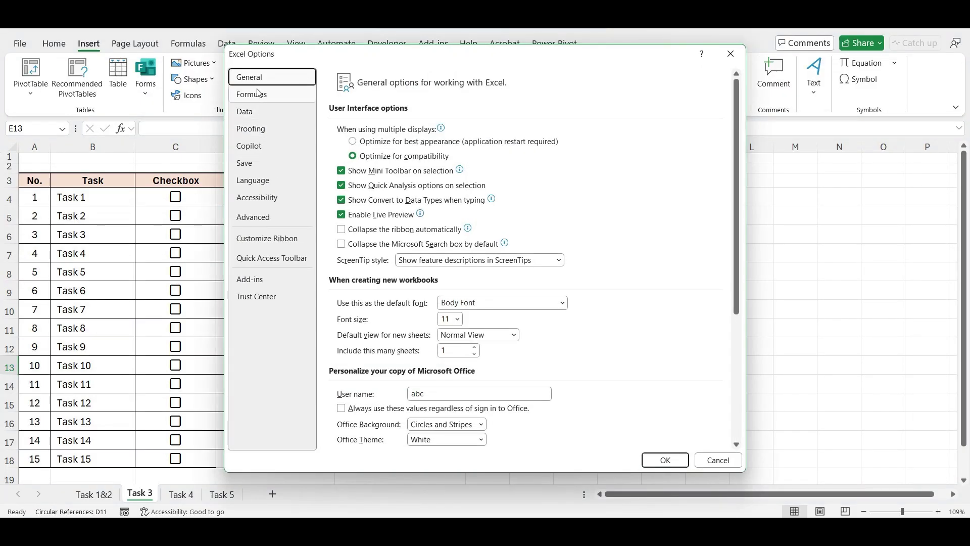
left_click(251, 94)
left_click(547, 130)
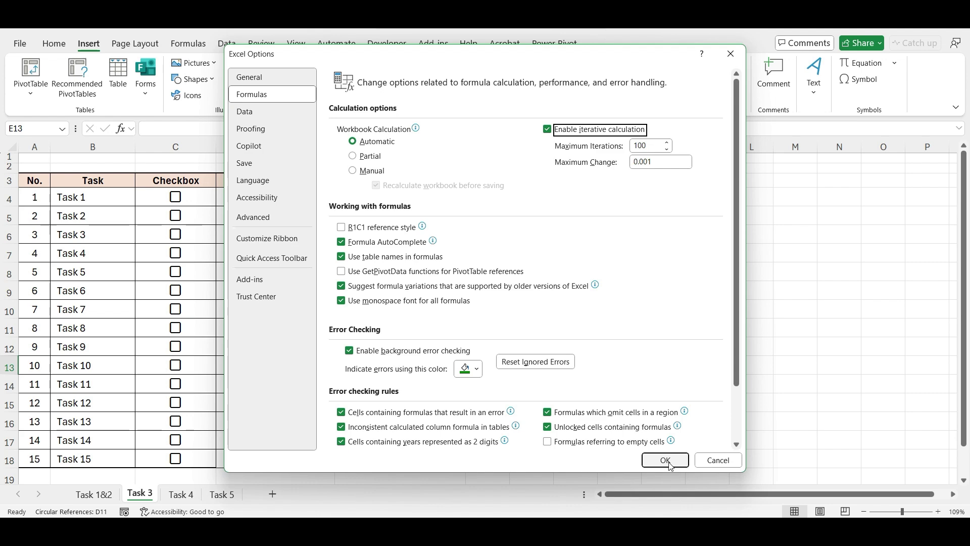
left_click(665, 461)
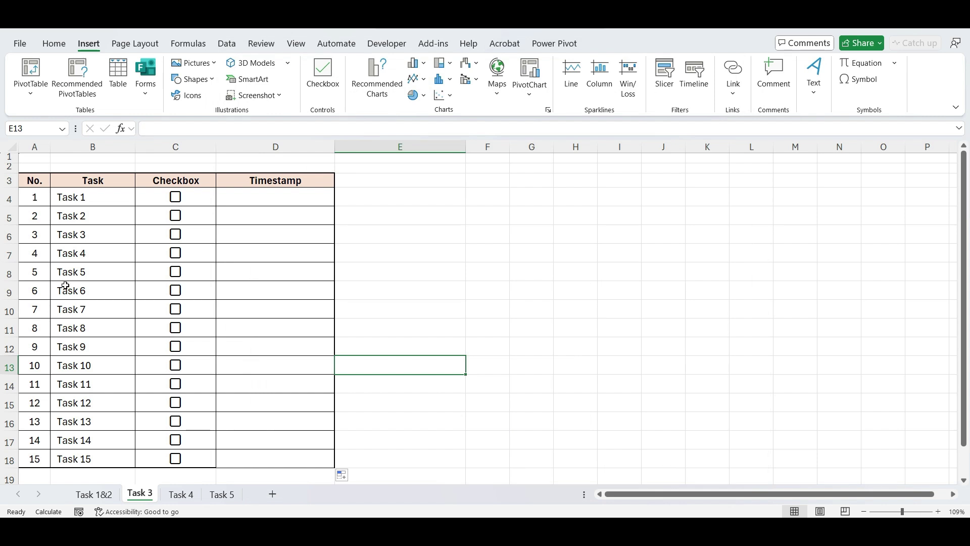
Step: Tick the checkboxes for Tasks 2, 5, 7, 8, 10 and 12 to stamp their completion times
left_click(177, 217)
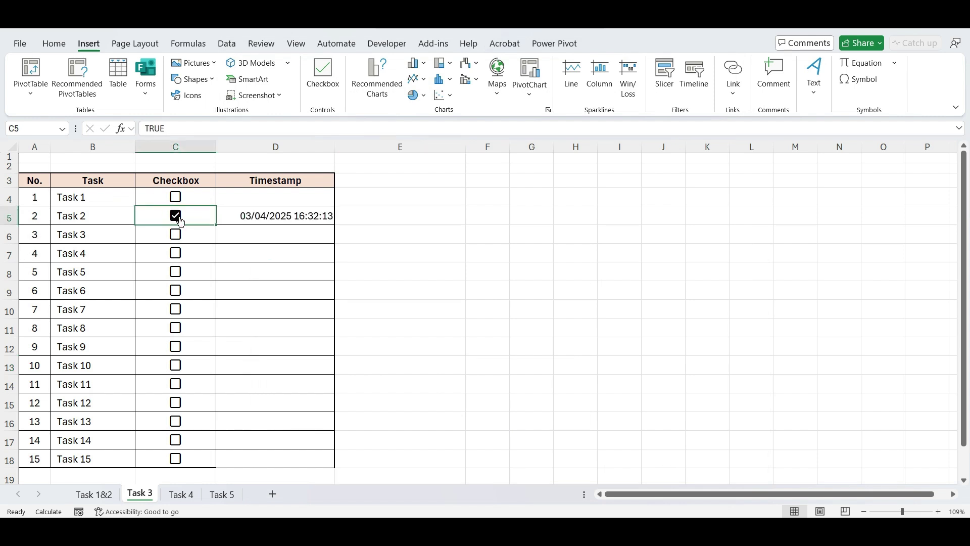
left_click(176, 273)
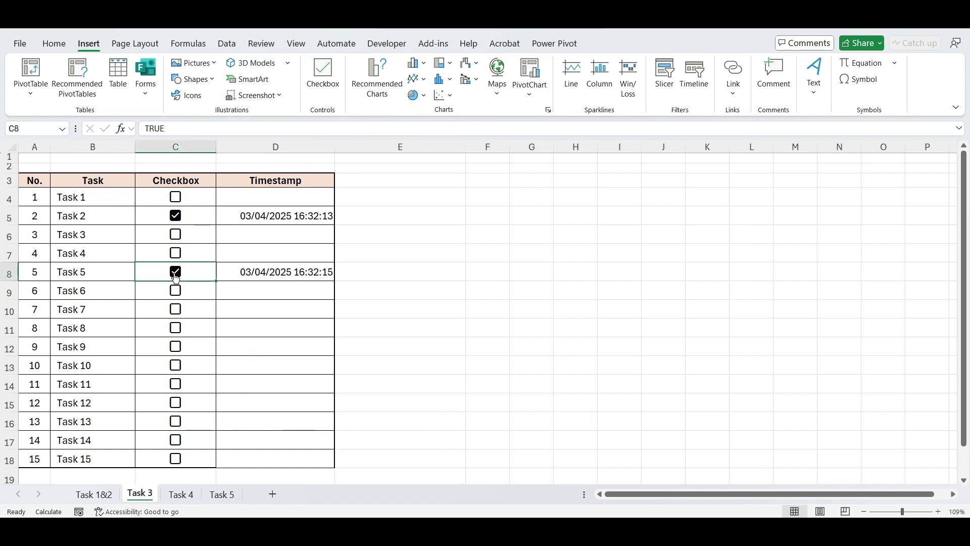
left_click(175, 328)
left_click(176, 369)
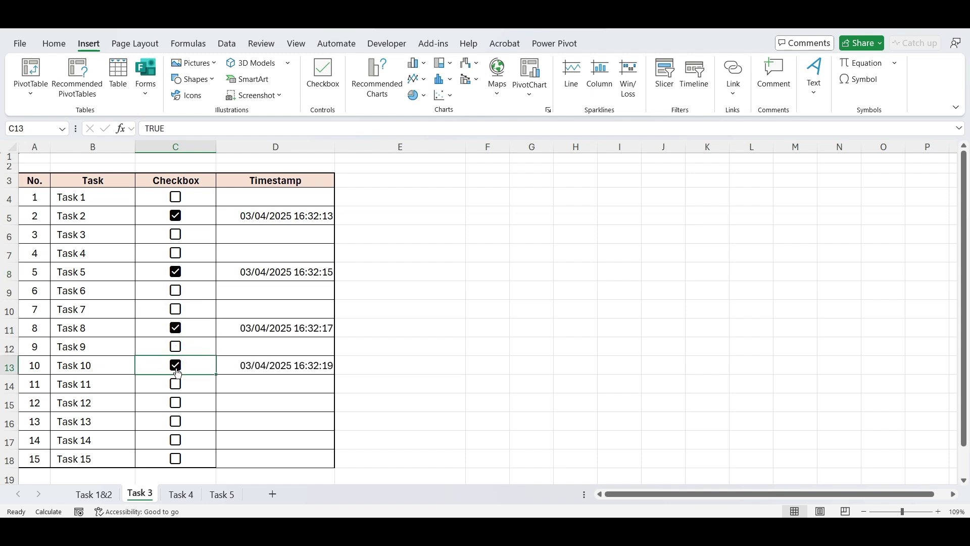
left_click(177, 407)
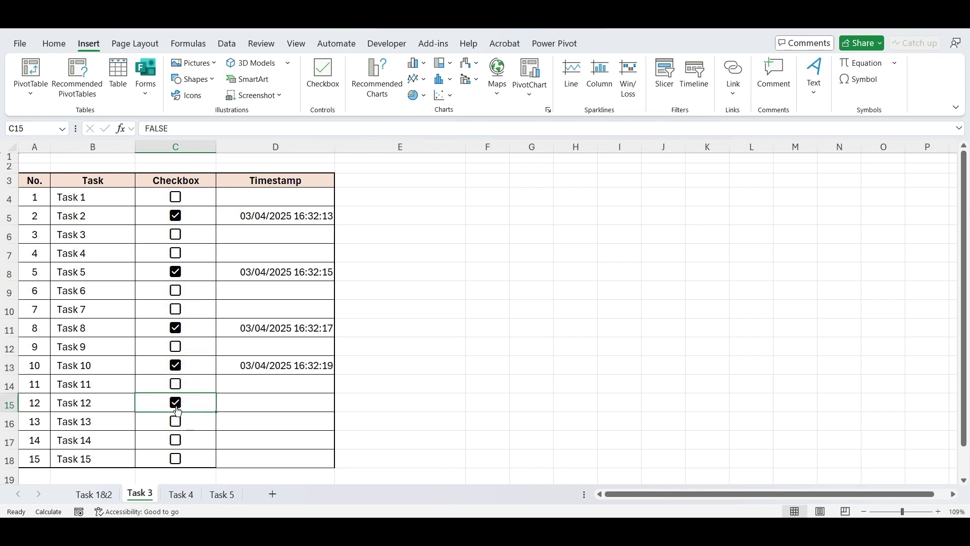
left_click(175, 309)
left_click(435, 335)
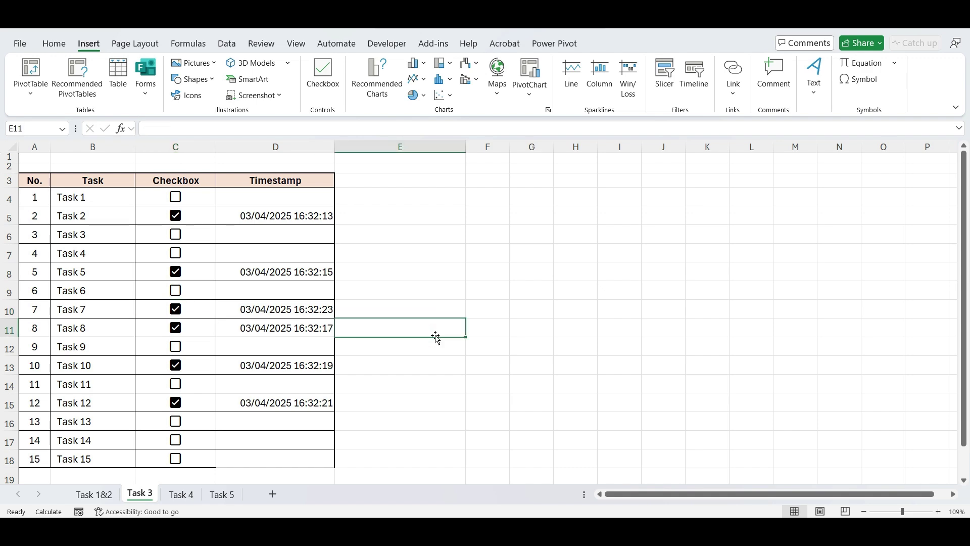
Step: On the Task 4 sheet, pick Organization Chart from the SmartArt Hierarchy layouts
left_click(182, 494)
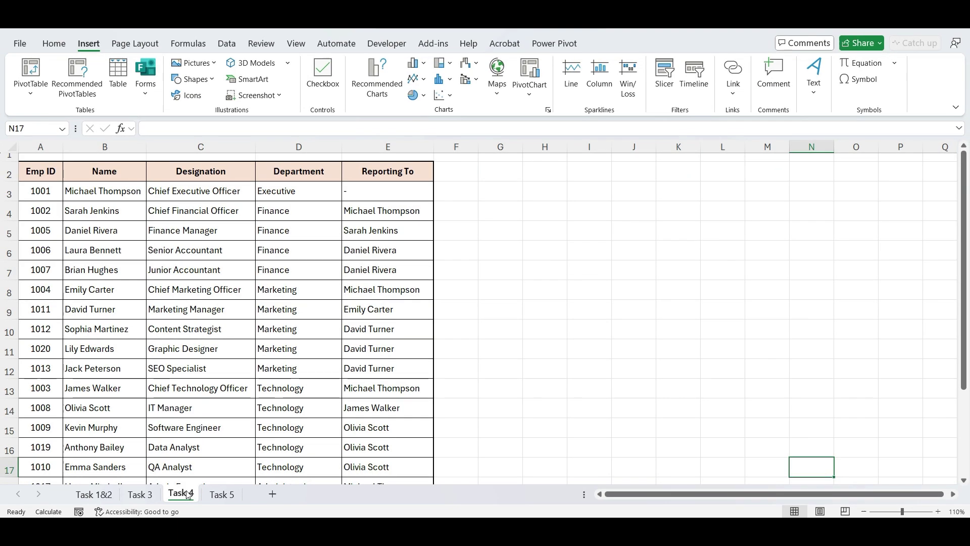
left_click(55, 43)
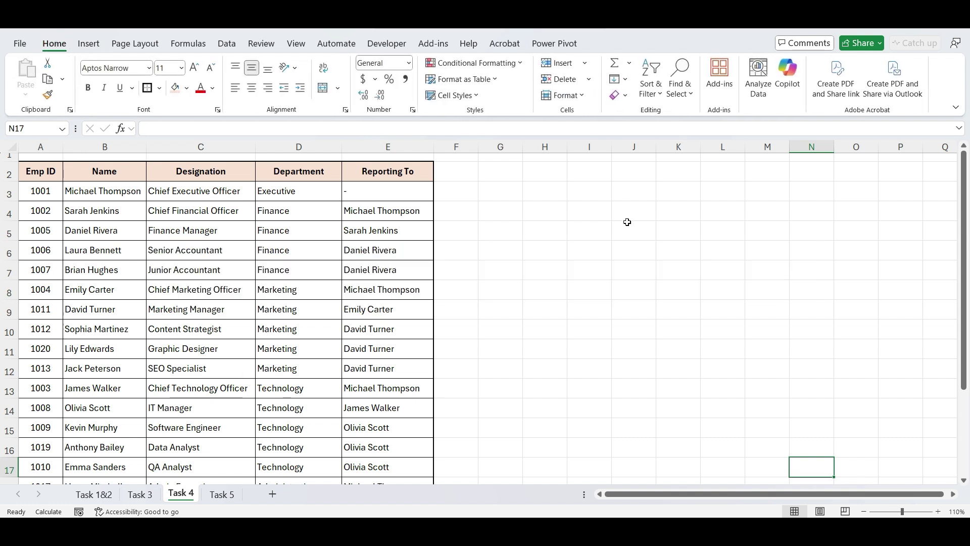
scroll(627, 222, "down", 3)
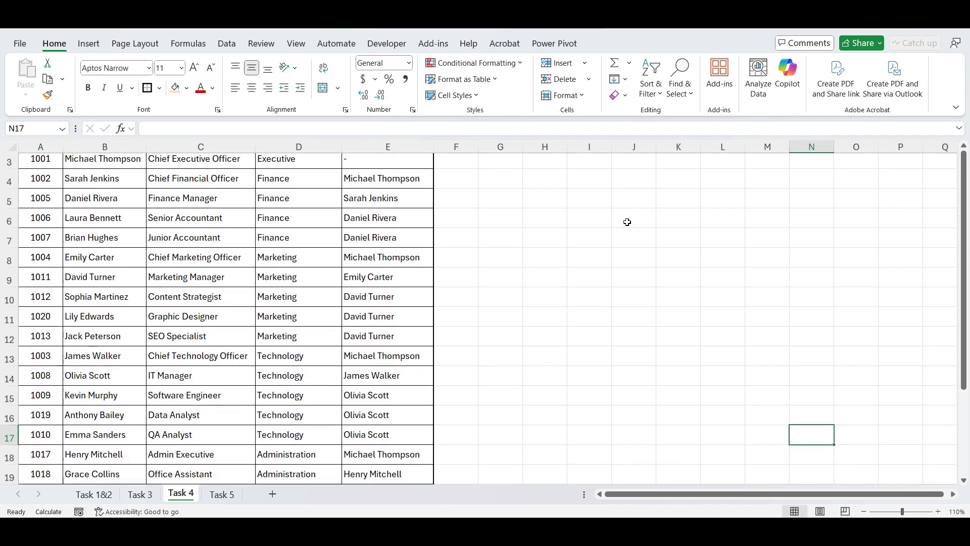
scroll(626, 222, "up", 3)
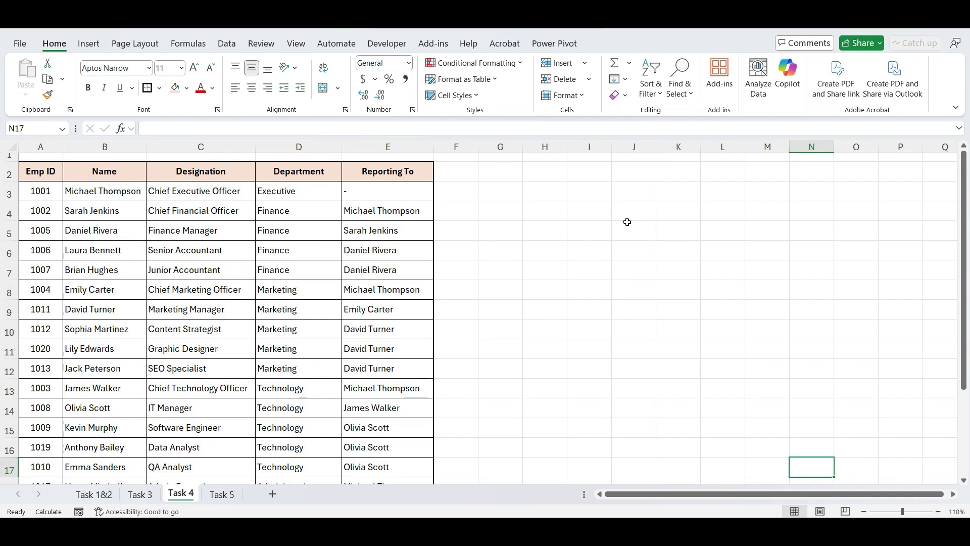
left_click(88, 42)
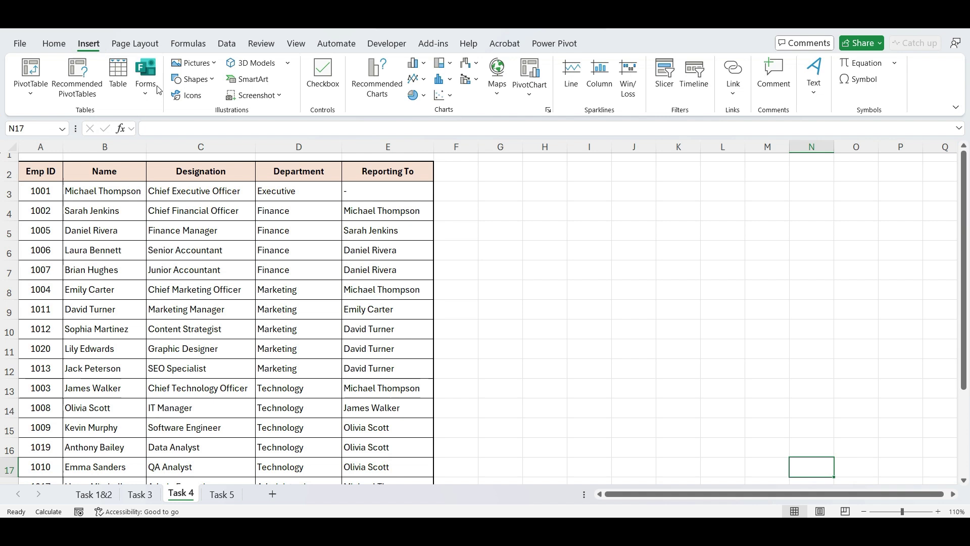
left_click(244, 81)
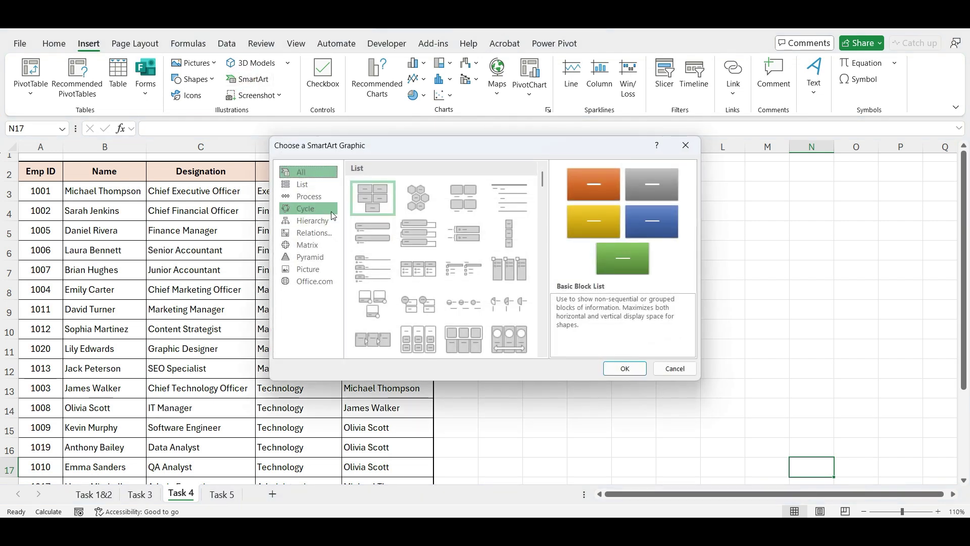
left_click(325, 221)
left_click(368, 194)
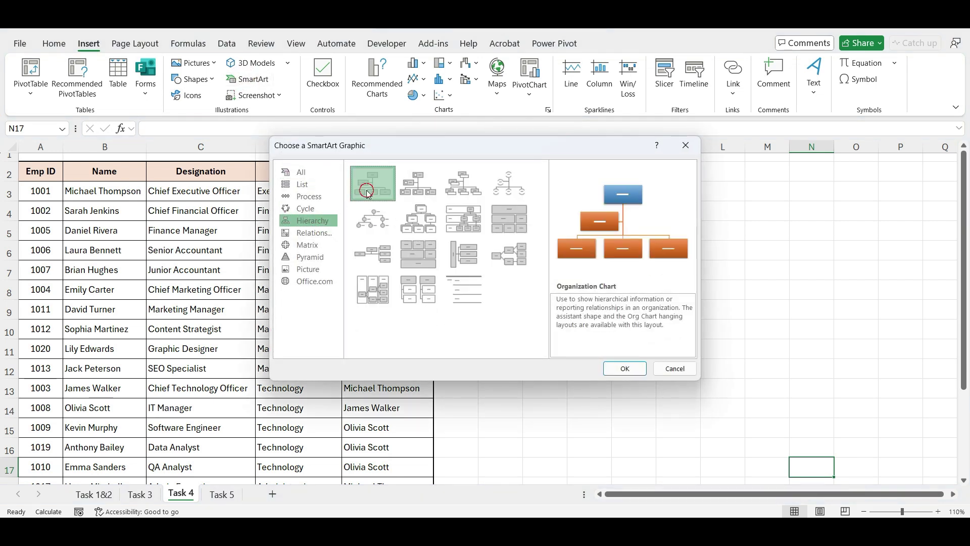
Step: Insert the Organization Chart and move it to the right of the employee table
left_click(626, 367)
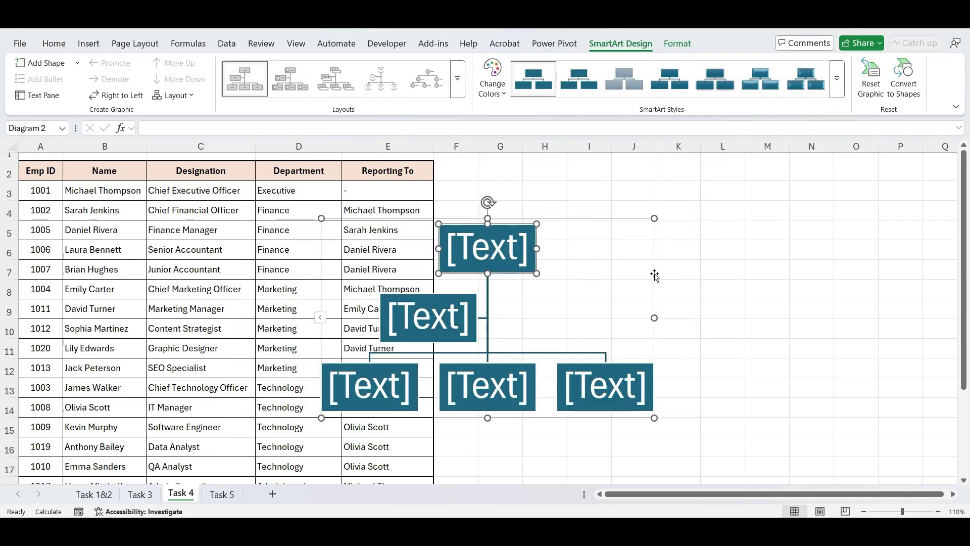
left_click_drag(654, 275, 806, 250)
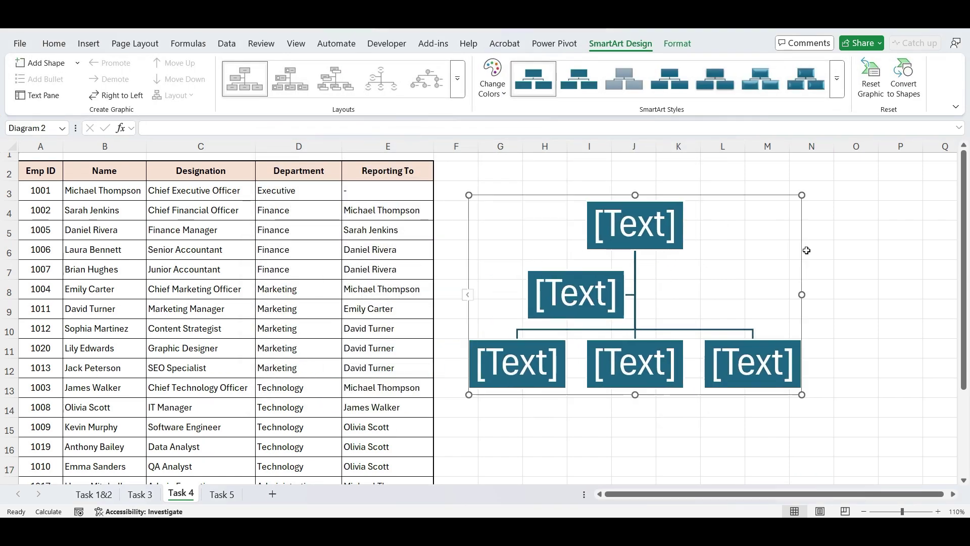
left_click(468, 296)
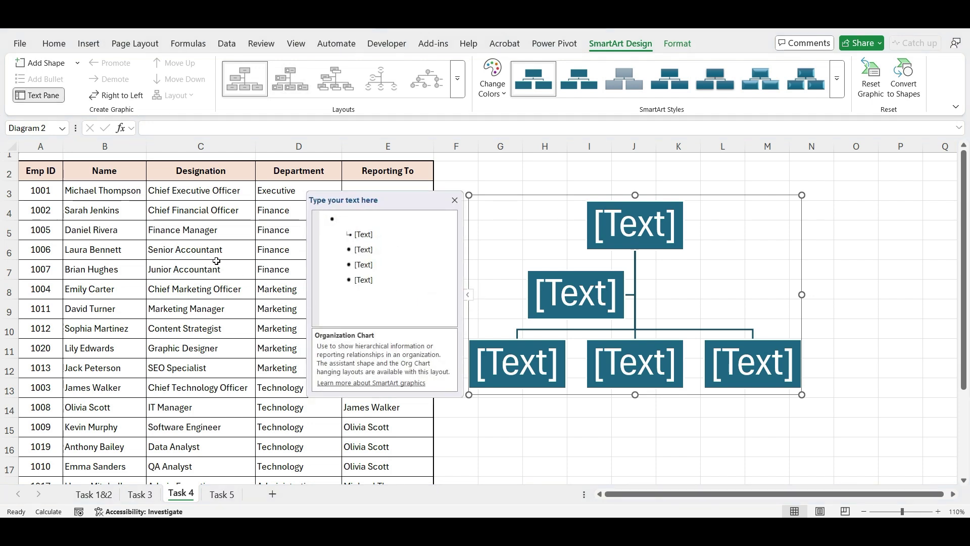
Step: Copy the 20 names in B3:B22 and paste them into the chart's text pane
left_click(114, 193)
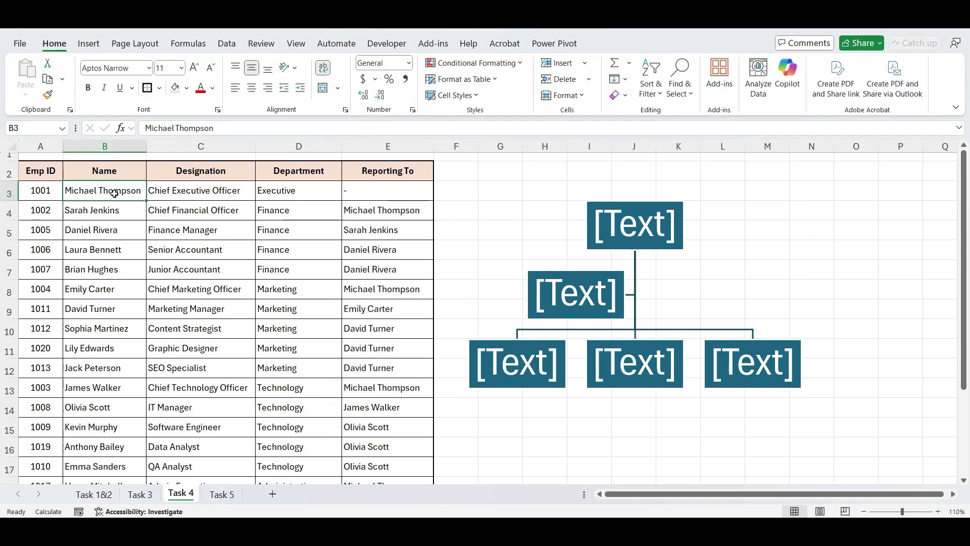
key("ctrl+shift+Down")
key("ctrl+c")
scroll(303, 303, "up", 2)
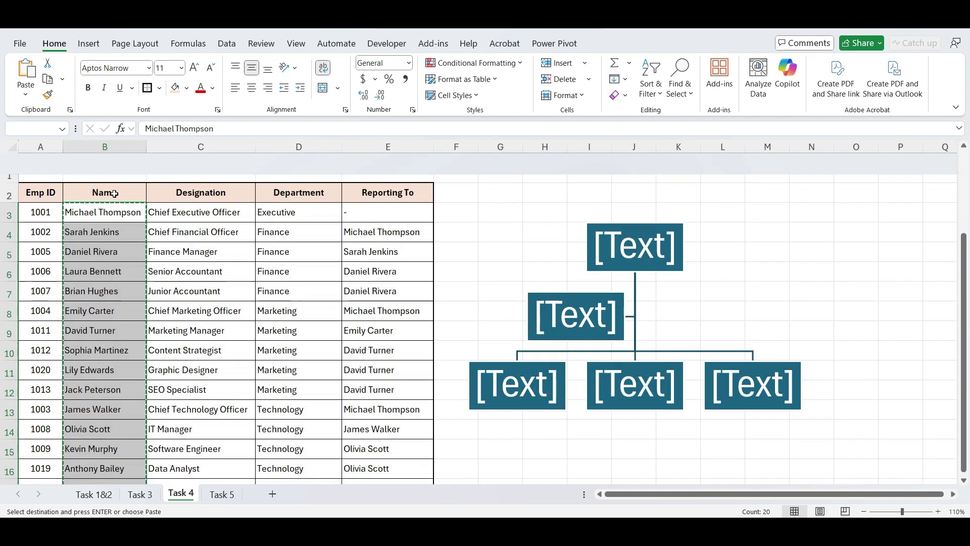
left_click(506, 302)
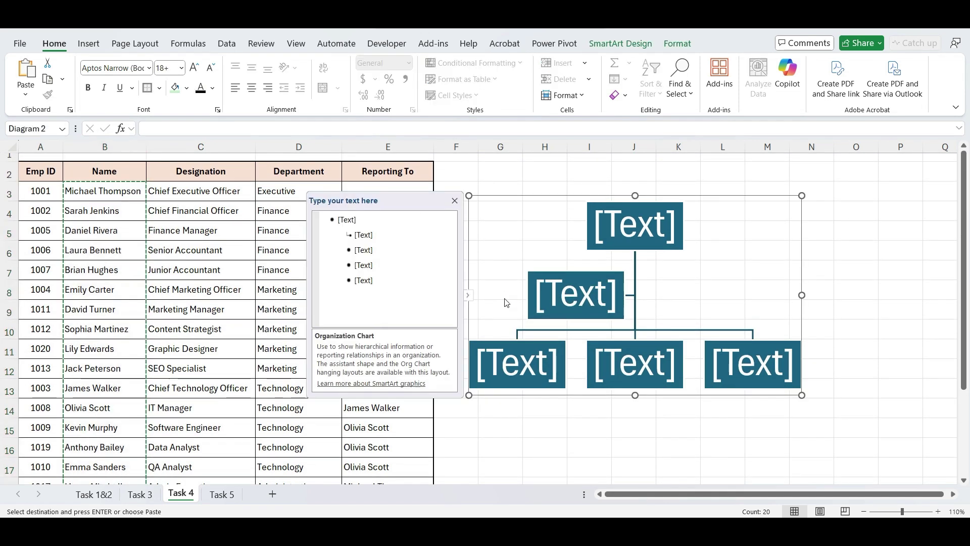
left_click(332, 221)
key("ctrl+v")
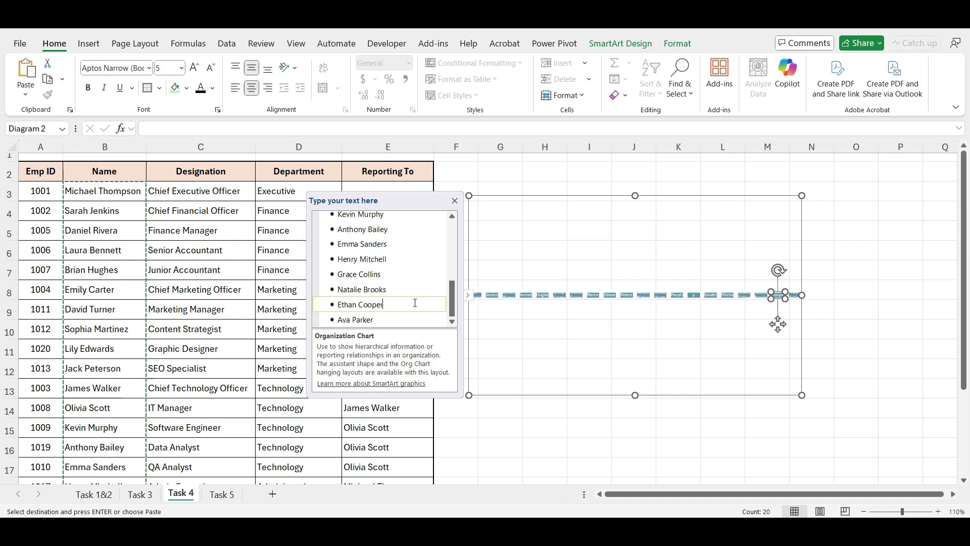
Step: Demote every entry below the top name one level so all report to the chart's head
left_click_drag(452, 302, 457, 236)
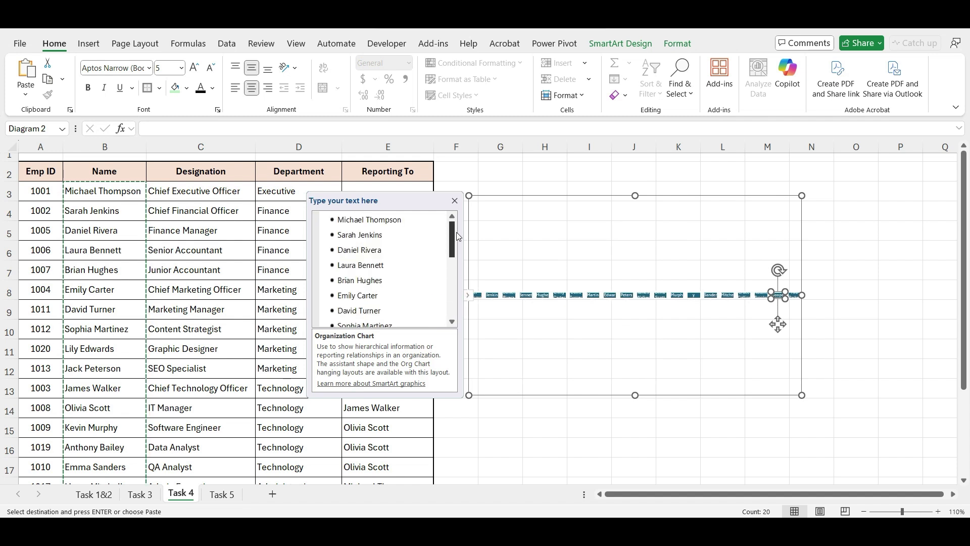
left_click(338, 234)
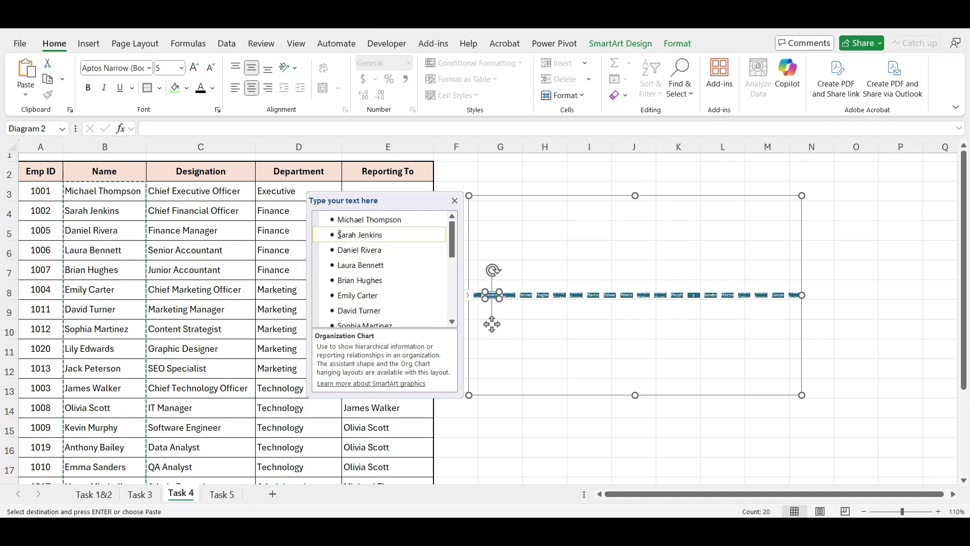
key("shift+Down")
key("shift+Down")
key("shift+Down")
key("shift+Down")
key("shift+Down")
key("shift+Down")
key("shift+Down")
key("shift+Down")
key("shift+Down")
key("shift+Down")
key("shift+Down")
key("shift+Down")
key("shift+Down")
key("shift+Down")
key("shift+Down")
key("shift+Down")
key("shift+Down")
key("shift+Down")
key("shift+Down")
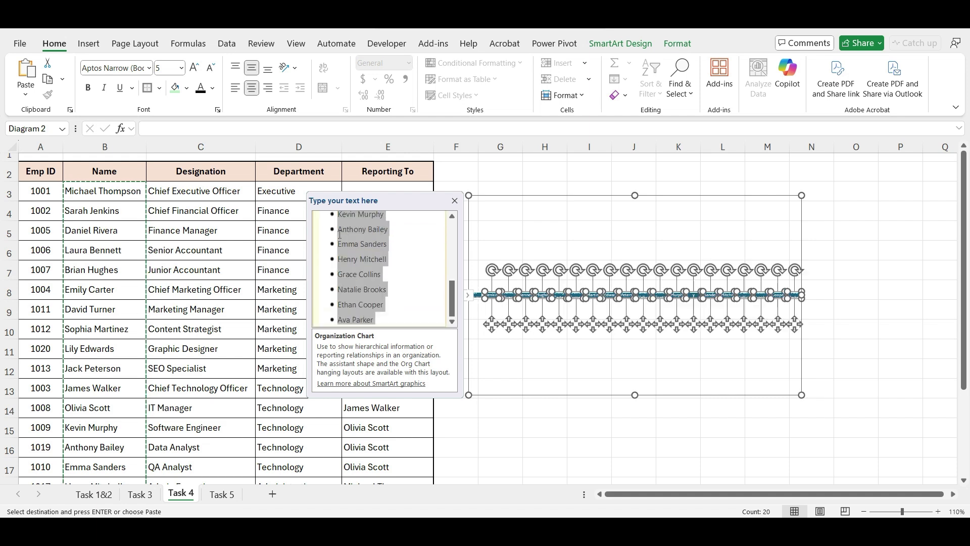
key("Tab")
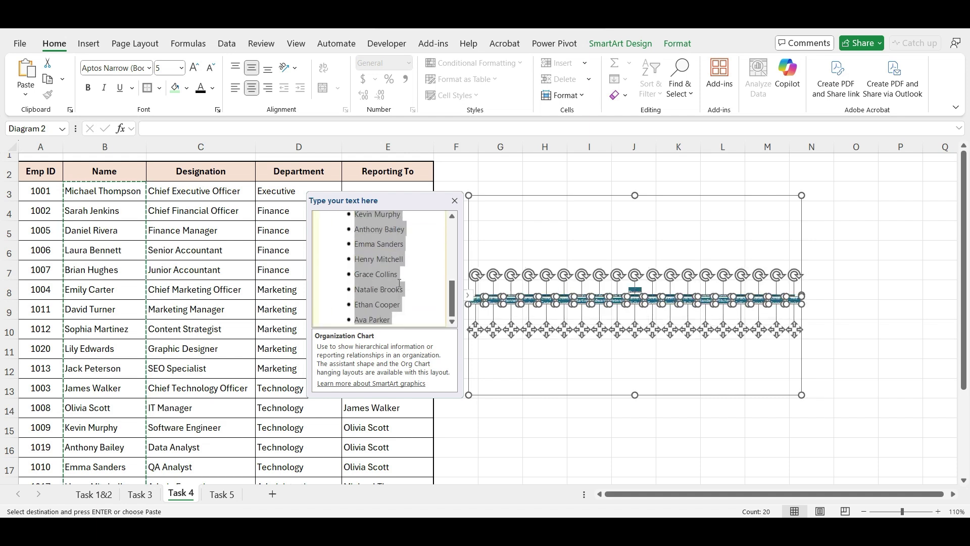
Step: Indent the first manager's three reports and the second manager's team beneath their managers
left_click_drag(454, 302, 453, 237)
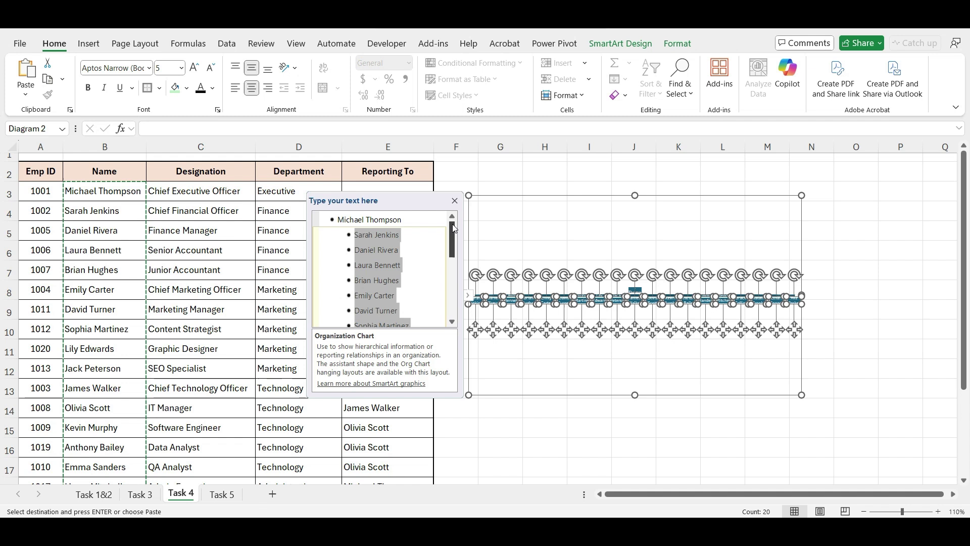
left_click(430, 251)
key("Home")
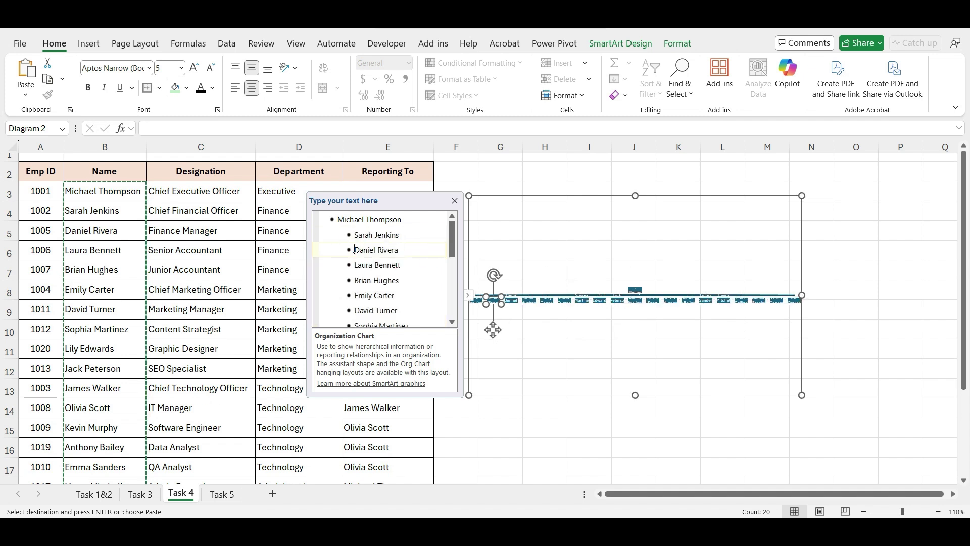
key("shift+Down")
key("shift+Down")
key("shift+Down")
key("Tab")
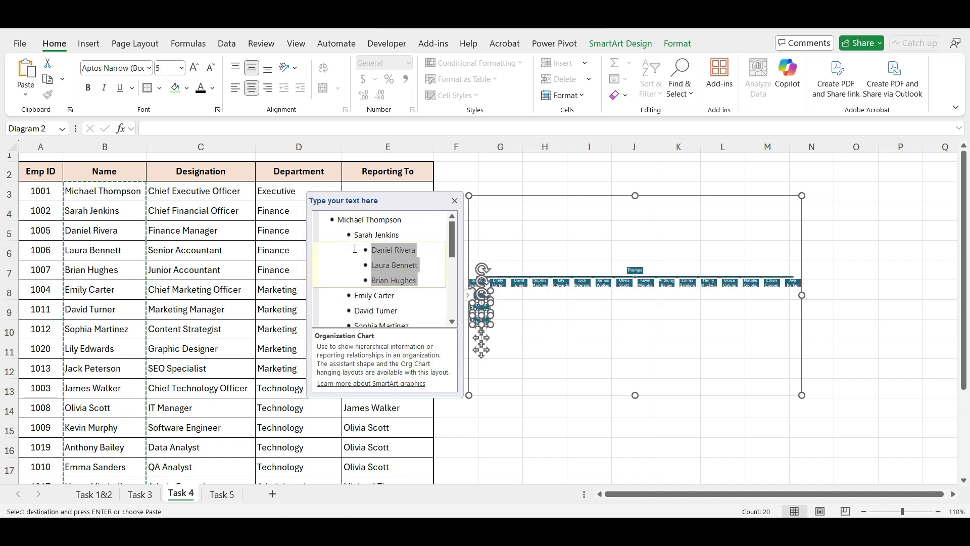
left_click(355, 310)
key("shift+Down")
key("shift+Down")
key("shift+Down")
key("shift+Down")
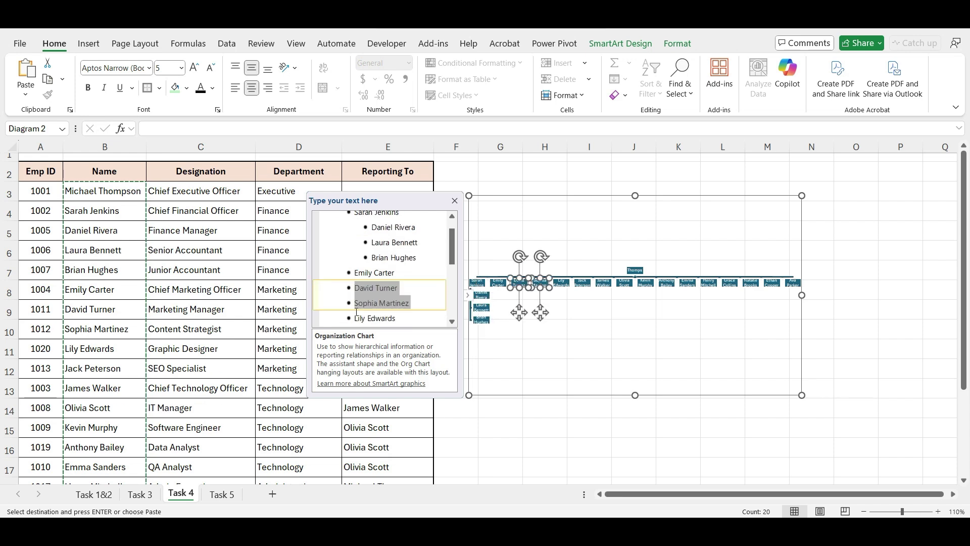
key("Tab")
Step: Indent the remaining teams under the third, fourth and fifth managers, then finish text editing
left_click(356, 311)
key("shift+Down")
key("shift+Down")
key("shift+Down")
key("shift+Down")
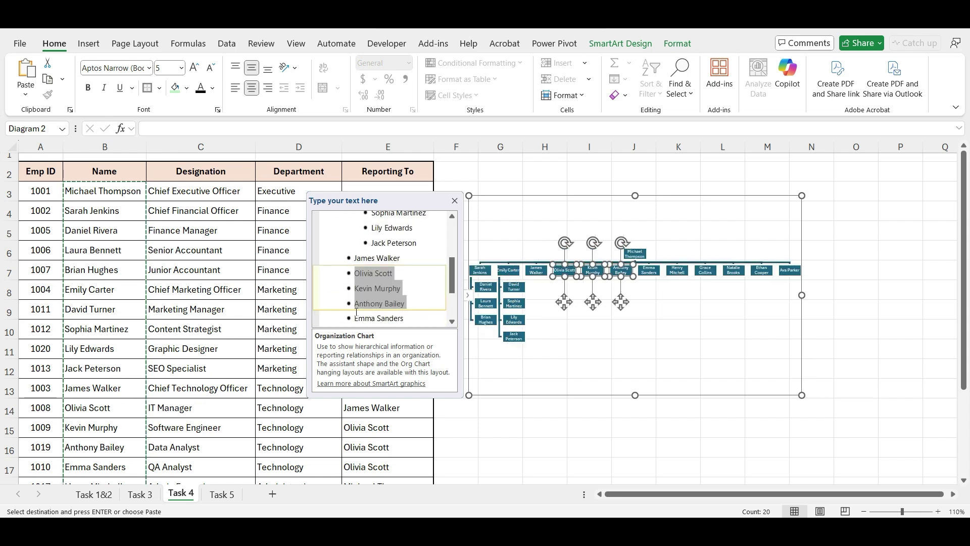
key("Tab")
scroll(356, 312, "down", 2)
left_click(356, 274)
key("Tab")
left_click(354, 302)
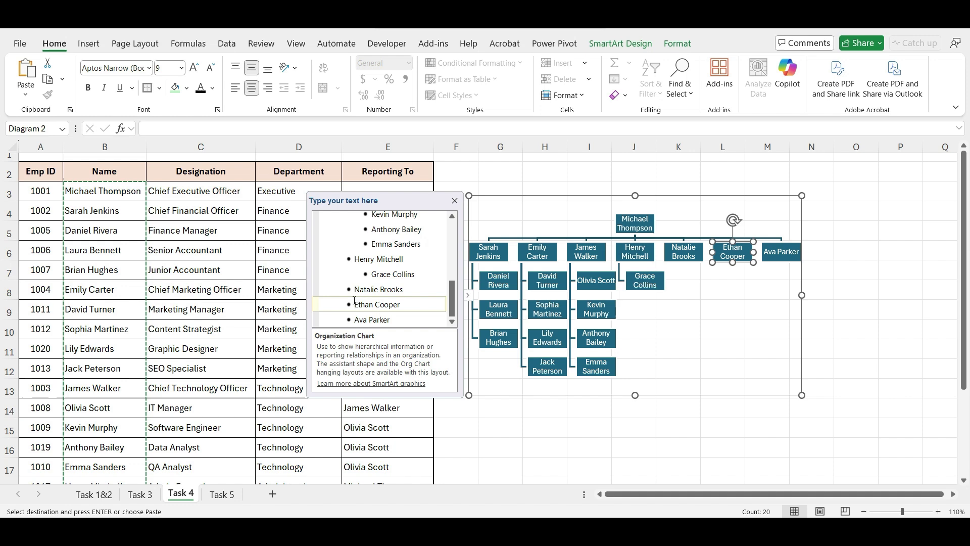
key("shift+Down")
key("Tab")
left_click(454, 200)
Step: Move and enlarge the org chart, then fill the top box light green with dark text
left_click_drag(468, 196, 445, 158)
left_click_drag(778, 357, 930, 464)
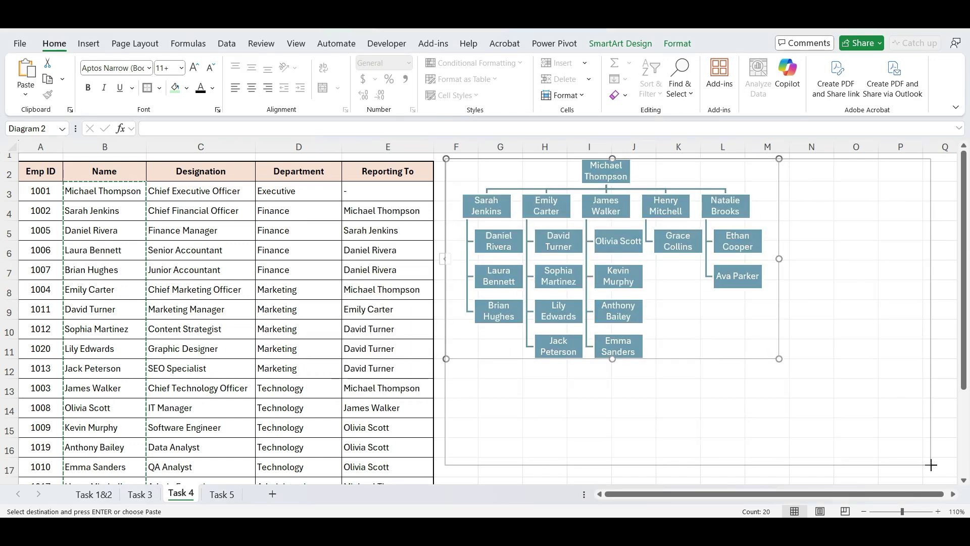
left_click(707, 192)
left_click(175, 87)
Step: Fill the five second-level manager boxes light peach and go to the Task 5 sheet
left_click(200, 87)
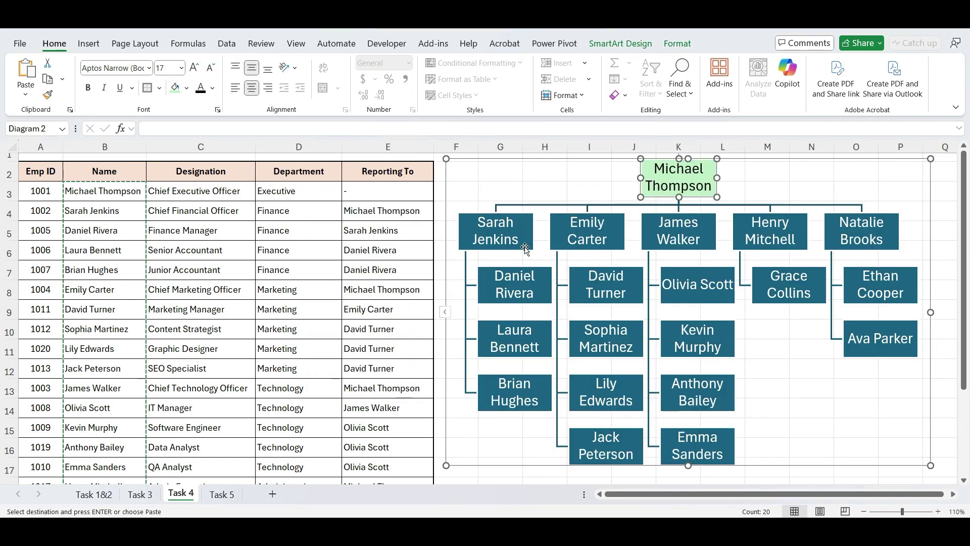
left_click(524, 245)
left_click(618, 245, "ctrl")
left_click(717, 247, "ctrl")
left_click(797, 240, "ctrl")
left_click(891, 241, "ctrl")
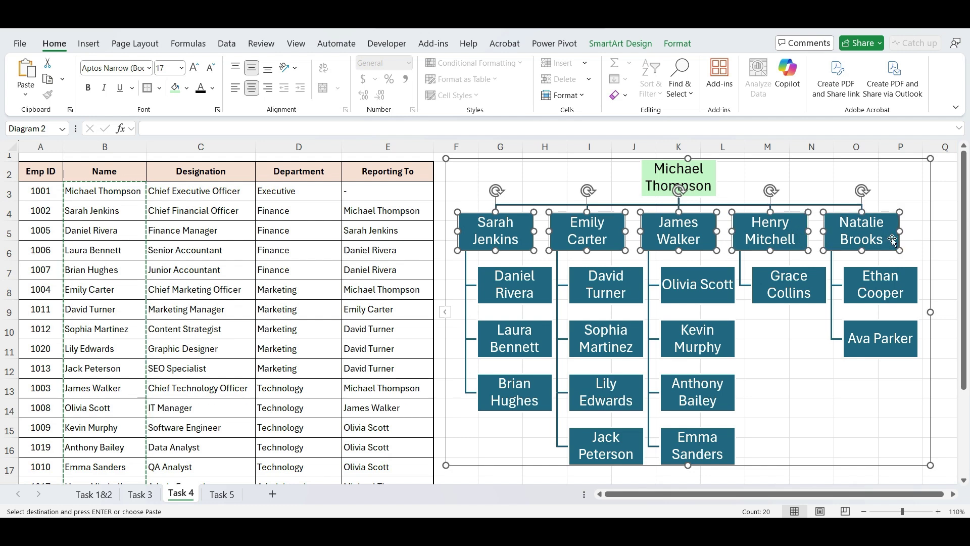
left_click(187, 89)
left_click(262, 191)
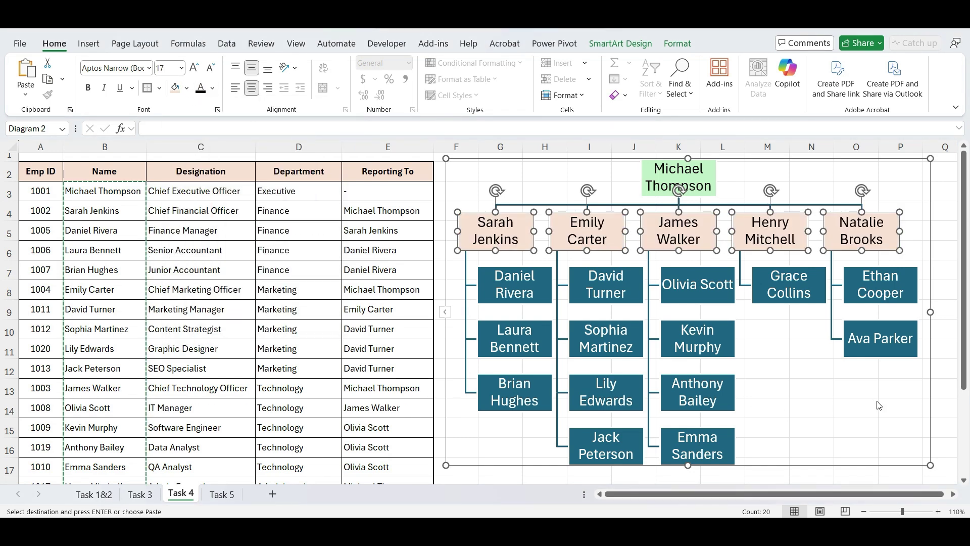
left_click(942, 382)
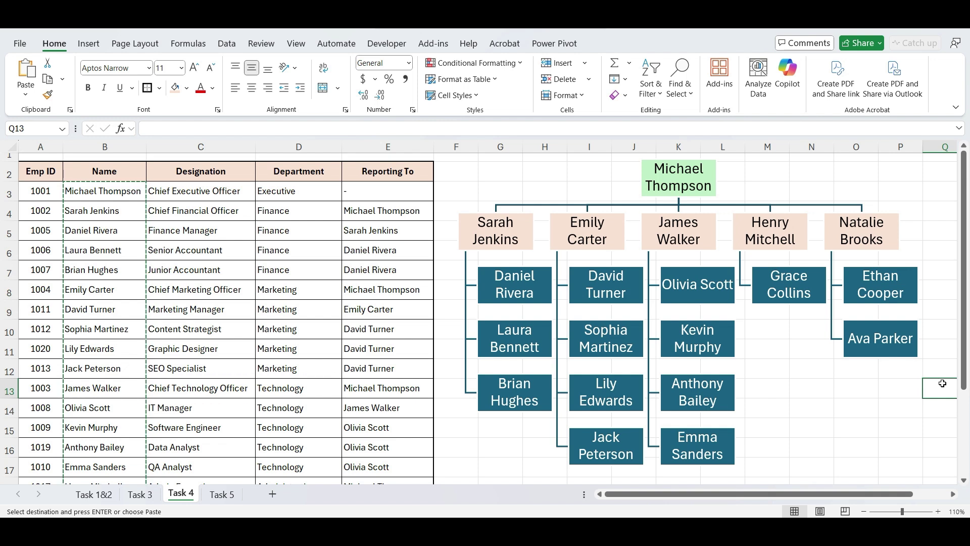
left_click(222, 493)
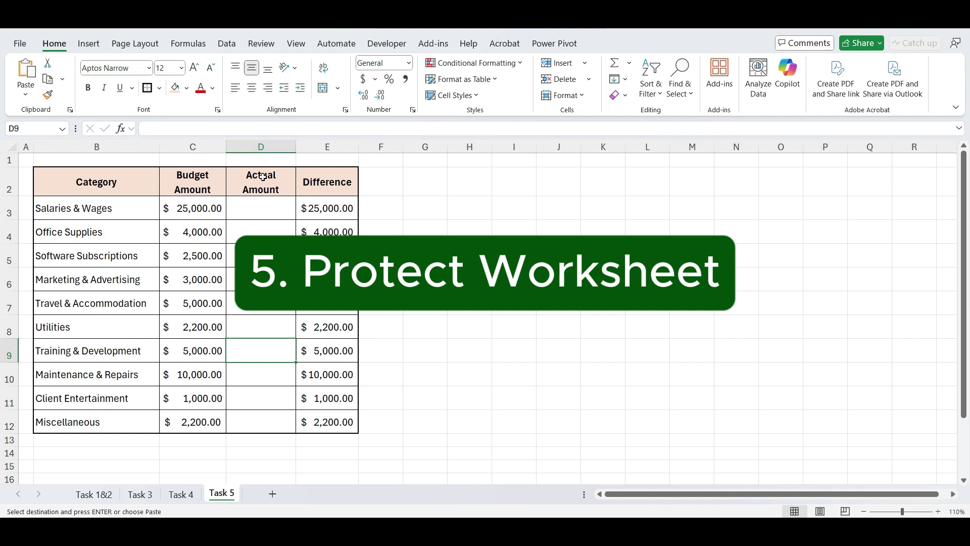
left_click(262, 207)
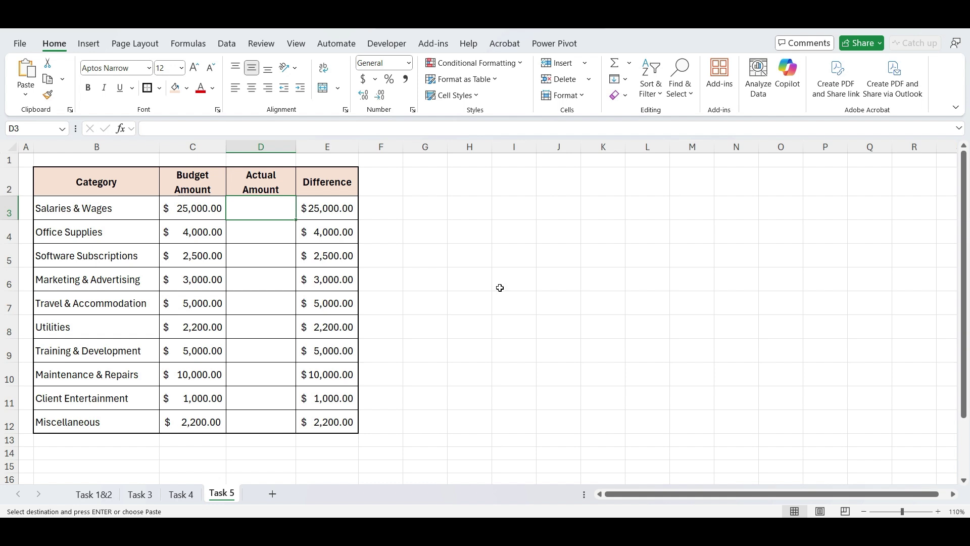
left_click_drag(262, 217, 270, 430)
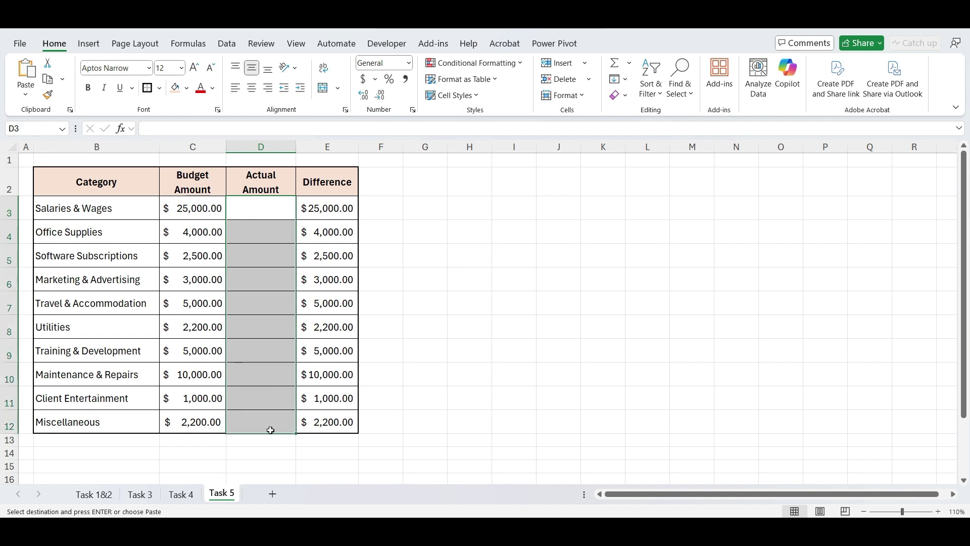
left_click(411, 296)
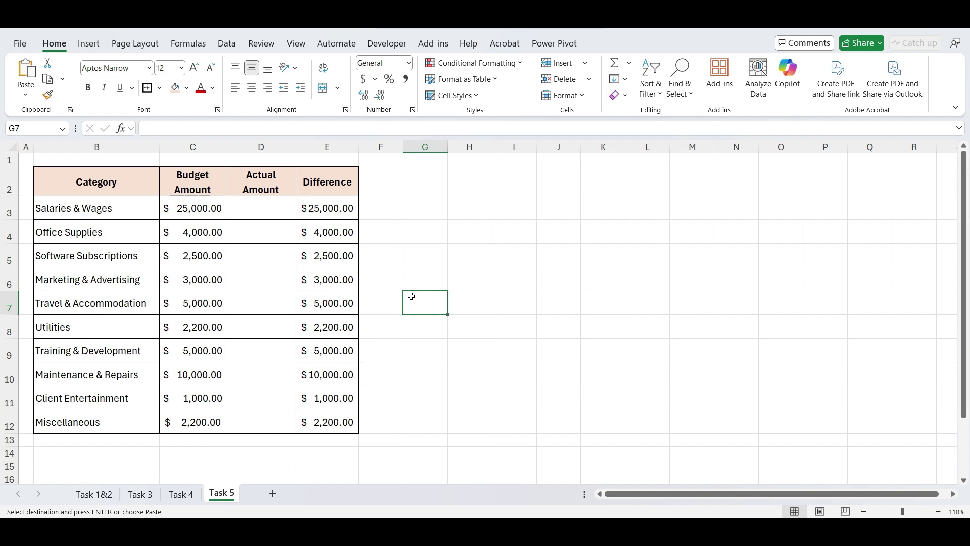
left_click(330, 207)
key("Delete")
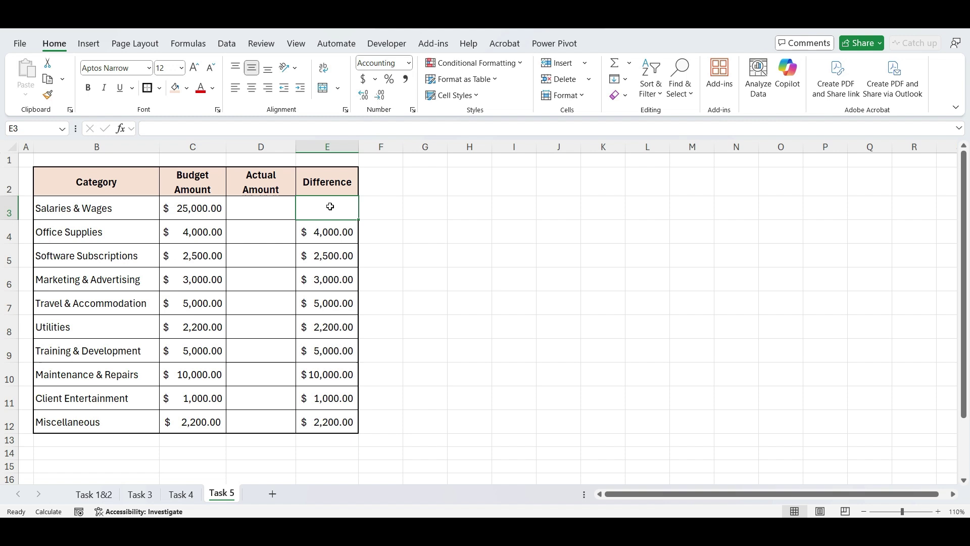
key("Return")
left_click(200, 276)
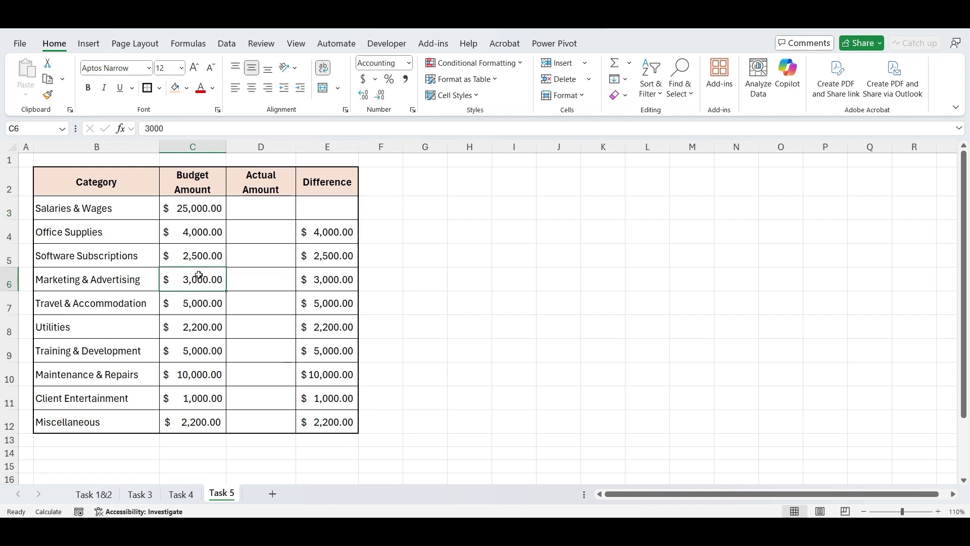
type("20000")
key("Return")
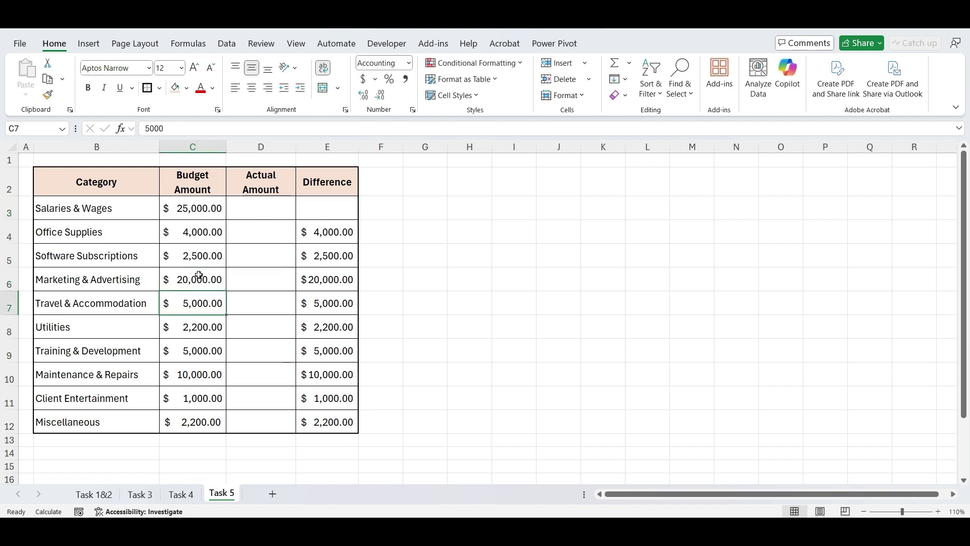
key("ctrl+z")
key("ctrl+z")
left_click(234, 213)
left_click_drag(234, 212, 266, 417)
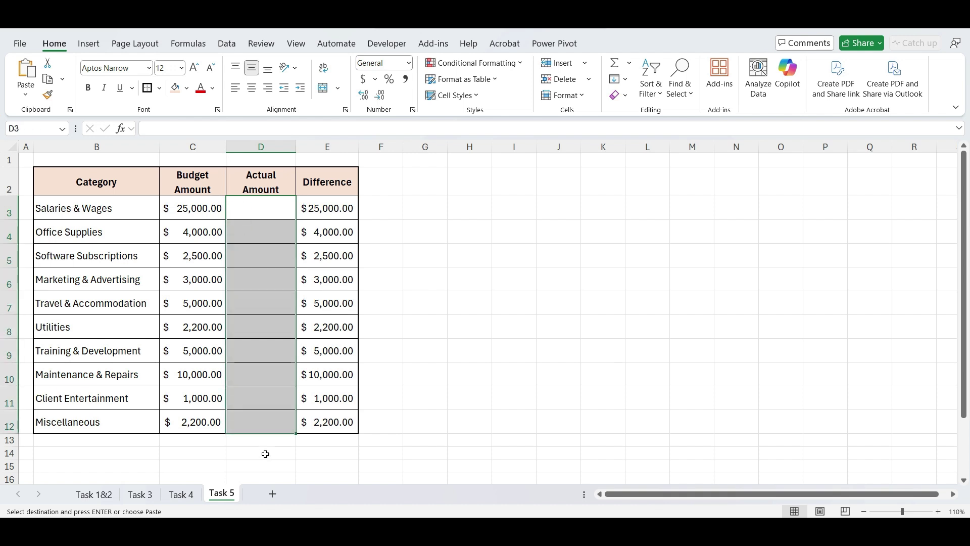
Step: Unlock the selected Actual Amount cells in Format Cells protection settings
key("ctrl+1")
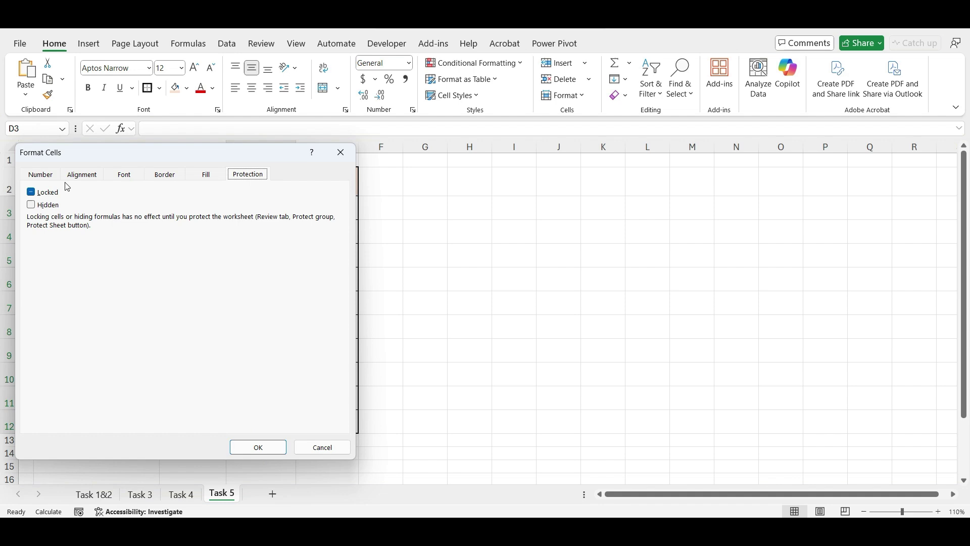
left_click(31, 193)
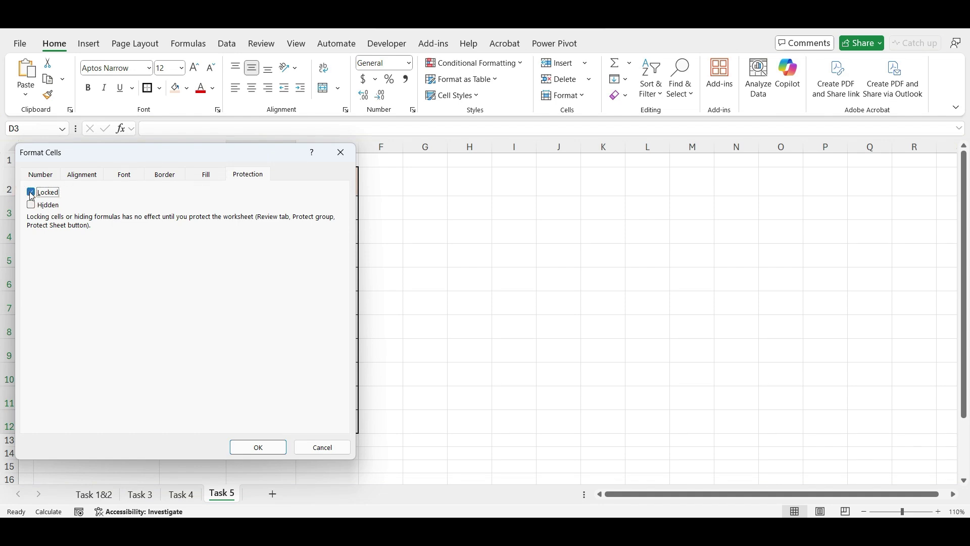
left_click(258, 448)
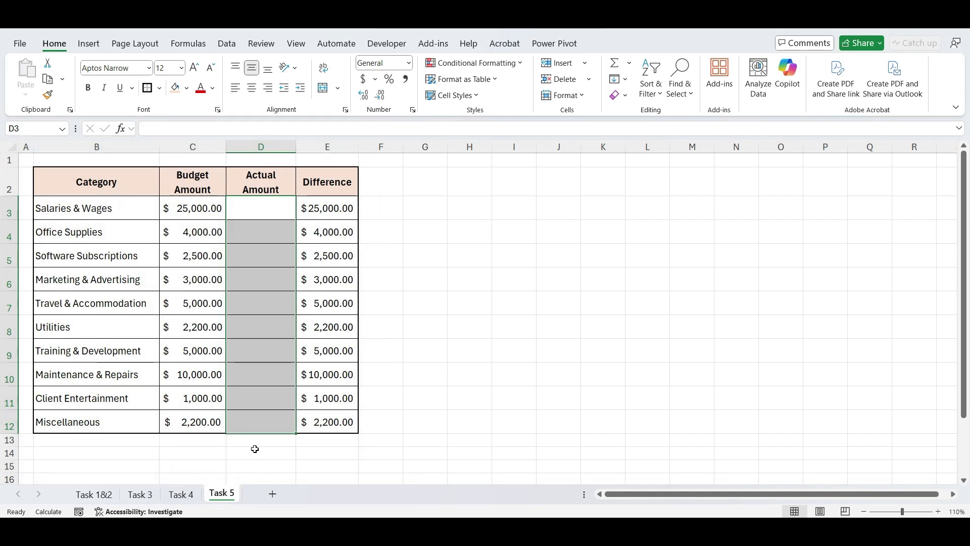
Step: Protect the whole budget sheet with a password, confirming it twice
left_click(13, 147)
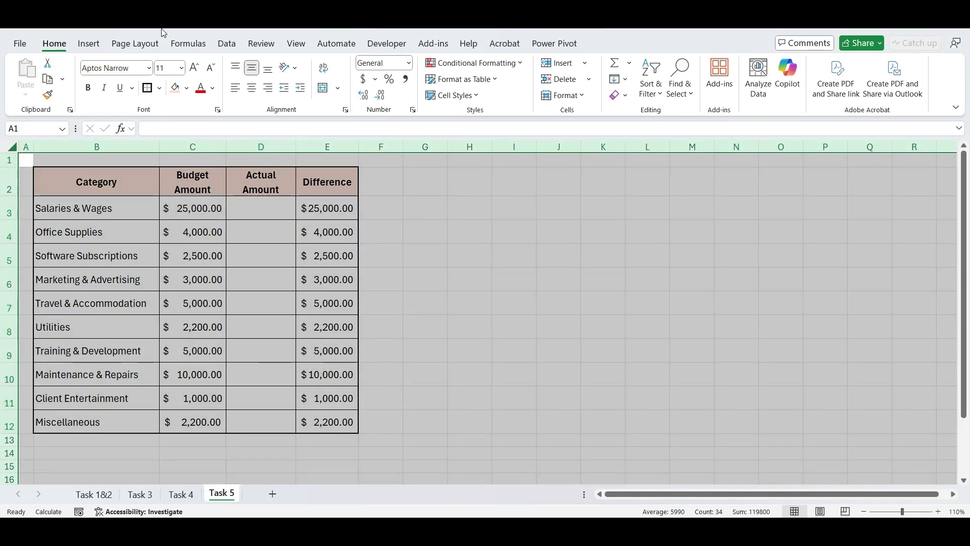
left_click(270, 49)
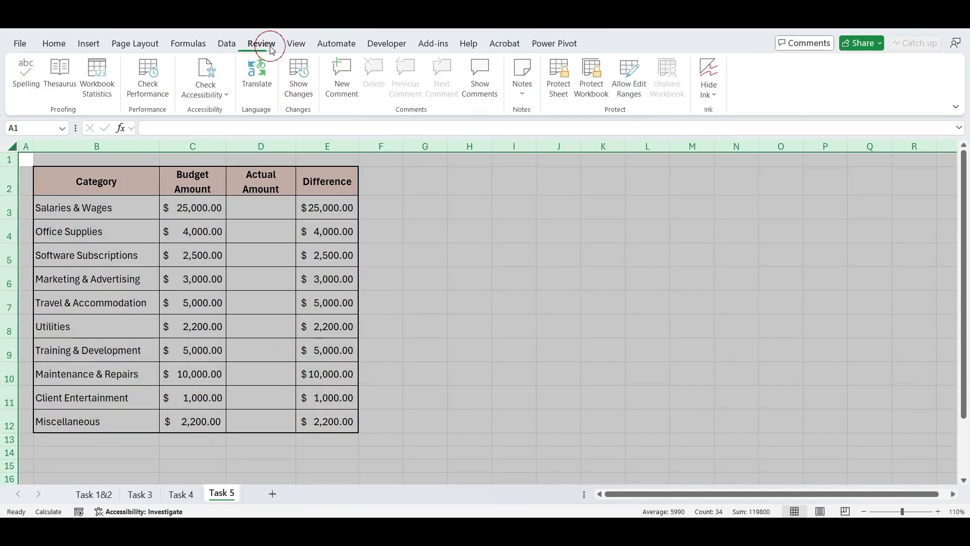
left_click(560, 86)
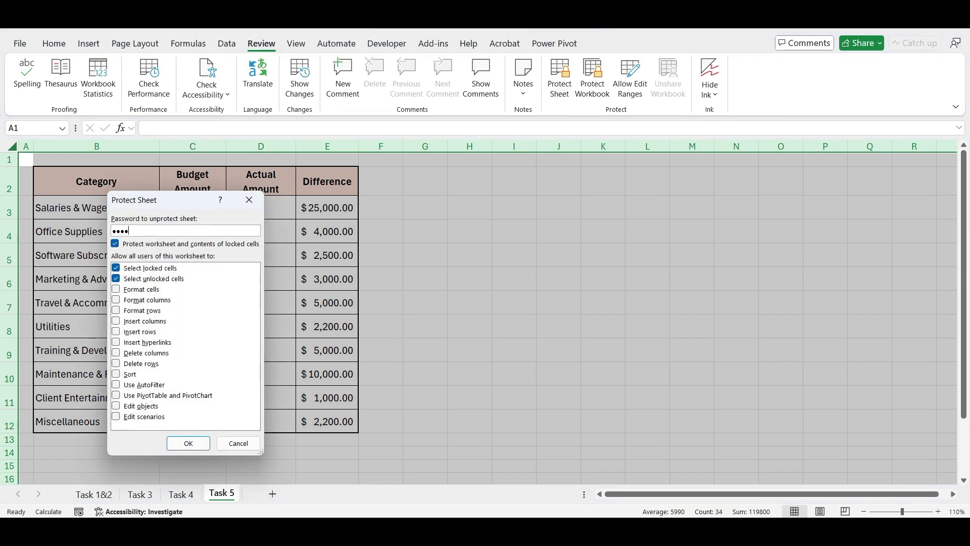
left_click(199, 443)
type("12")
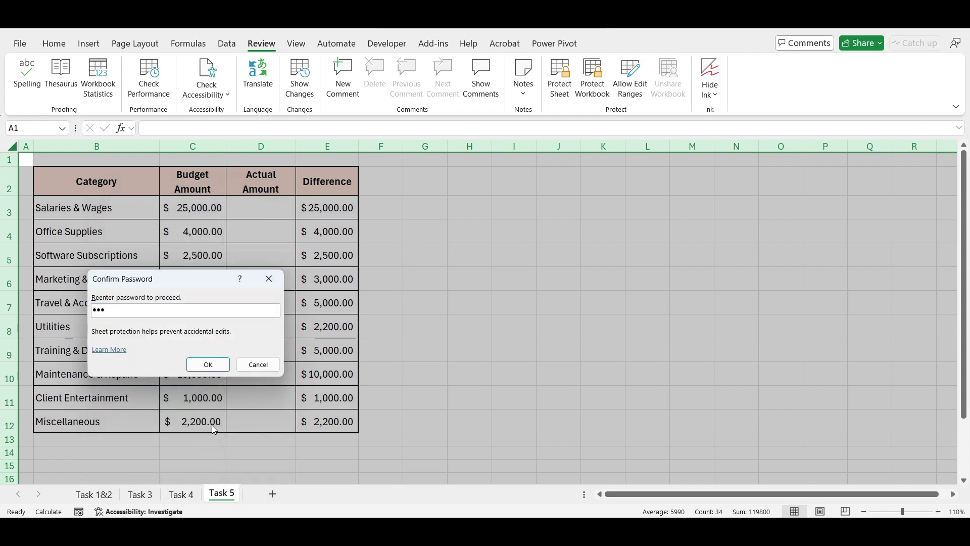
left_click(208, 362)
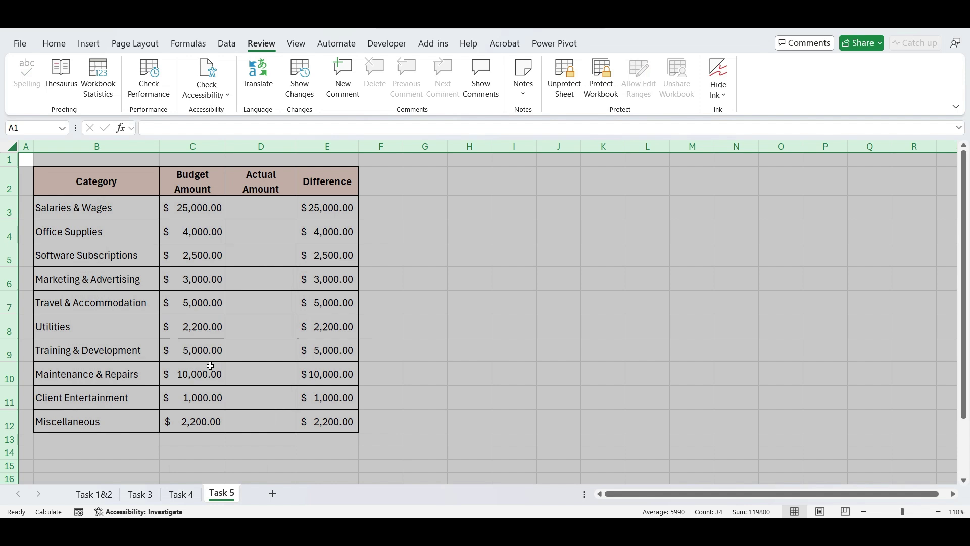
Step: Verify Difference cell E3 and Marketing budget C6 are locked against editing
left_click(400, 280)
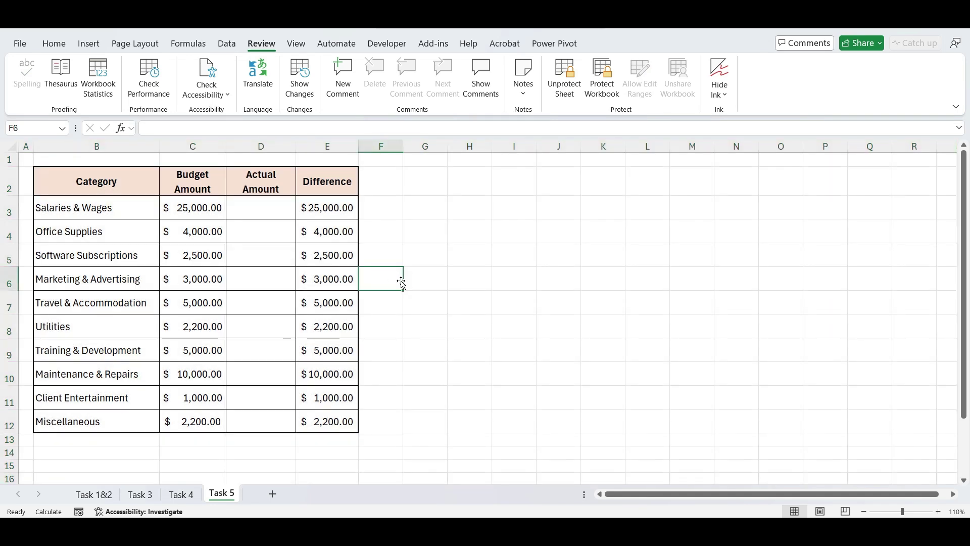
left_click(274, 201)
left_click(332, 208)
double_click(333, 208)
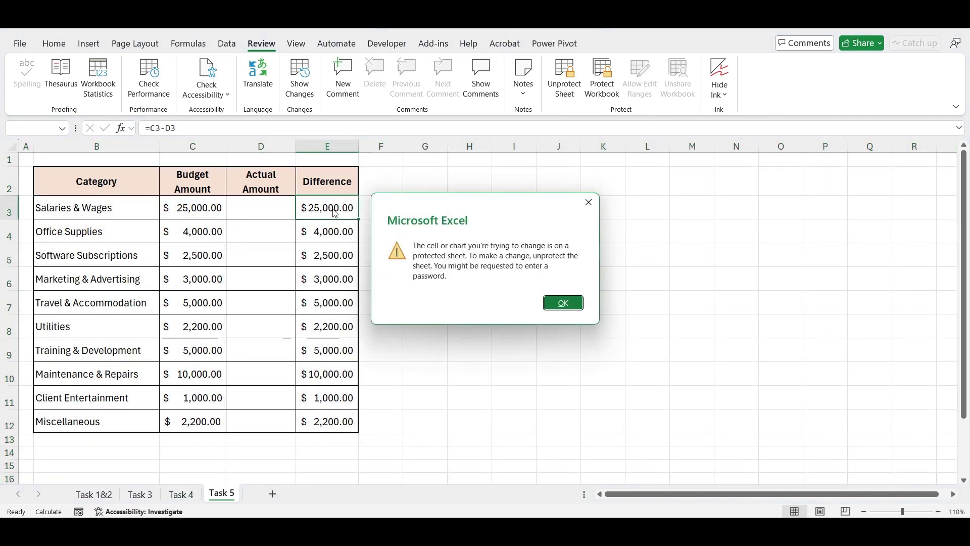
key("Return")
left_click(208, 279)
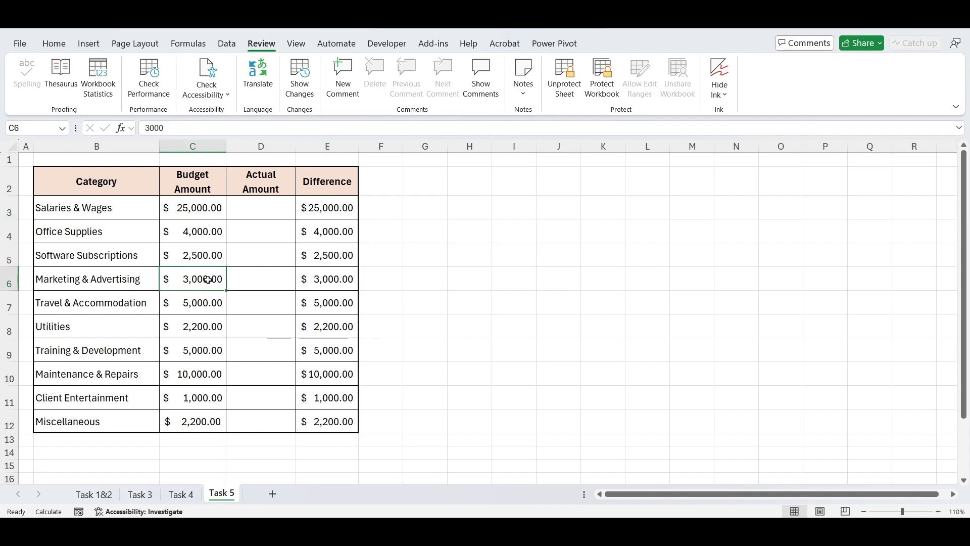
double_click(208, 280)
key("Return")
Step: Enter actual amounts 22000, 2000, 5000, 2000 and 4000 into D3 and D5–D8
left_click(247, 211)
type("22000")
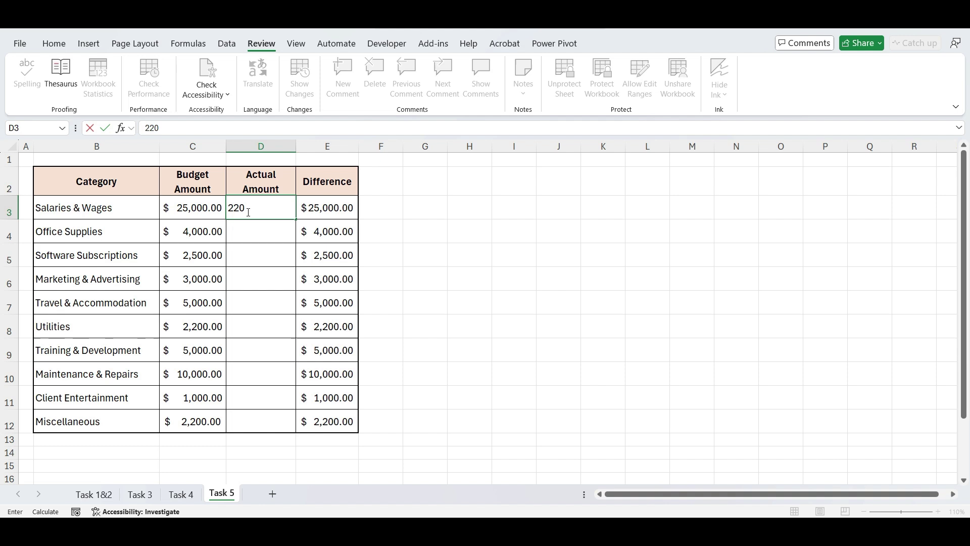
key("Return")
type("2000")
key("Return")
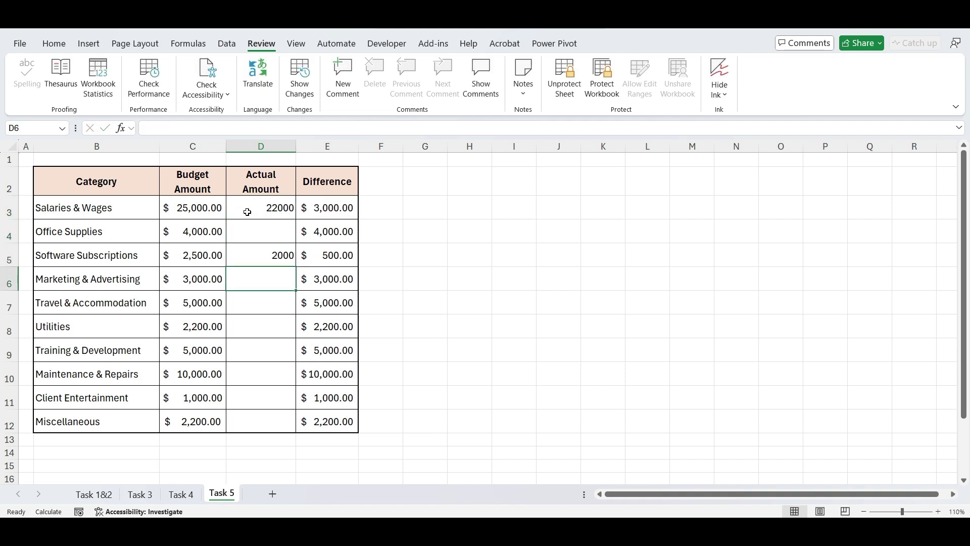
type("5000")
key("Return")
type("2000")
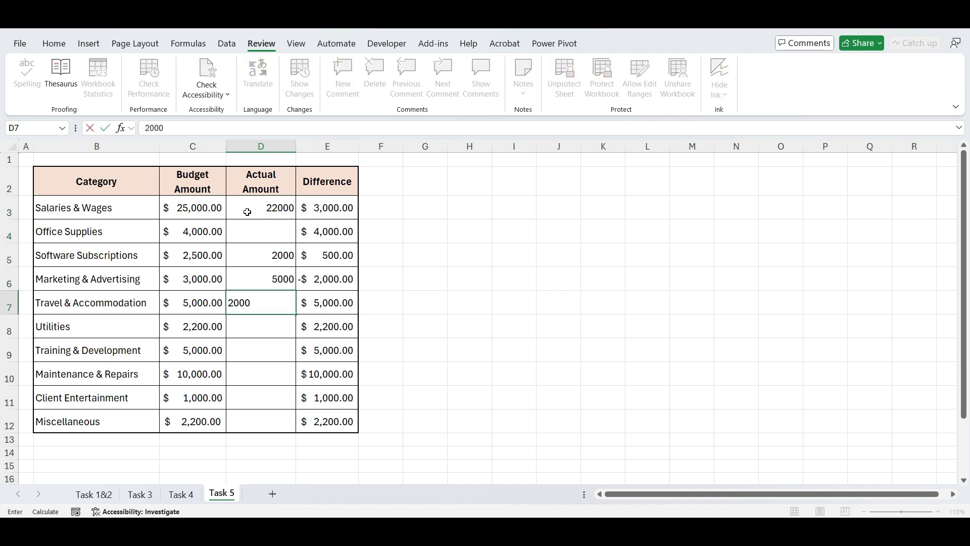
key("Return")
type("4000")
key("Return")
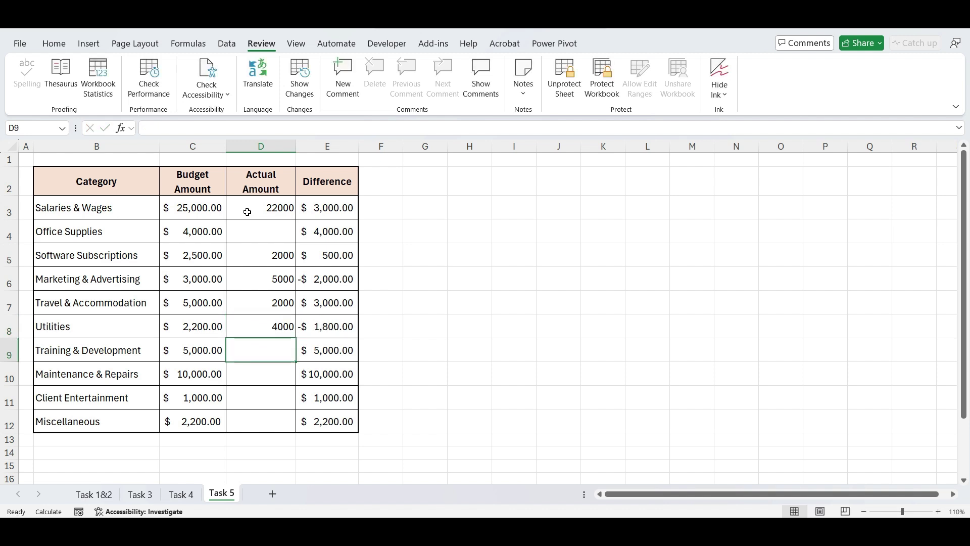